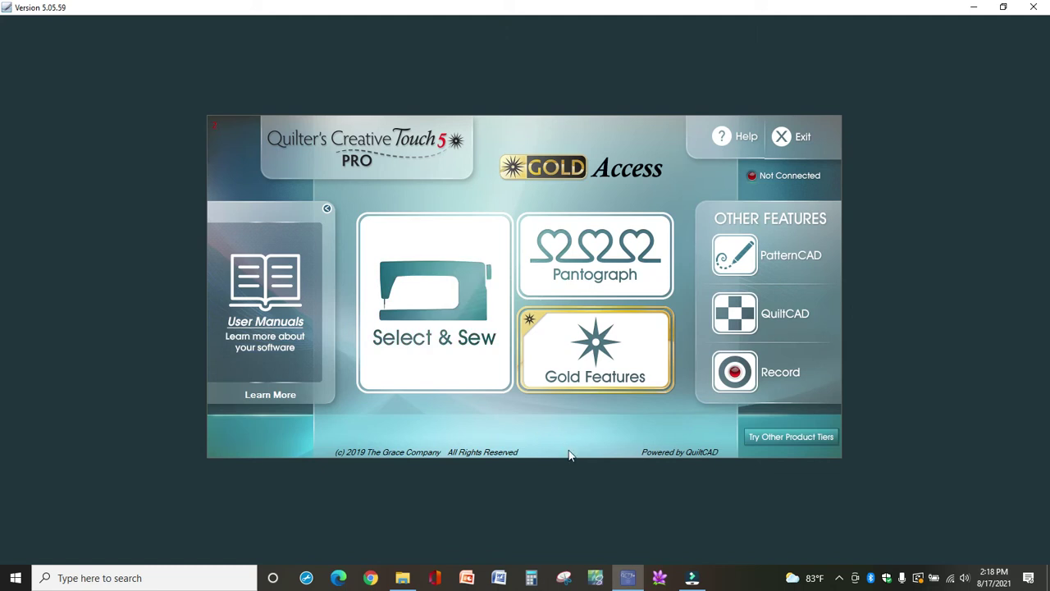
Start a Pantograph layout and set the quilt's total width to 50.
{"action": "left_click", "coordinate": [582, 263]}
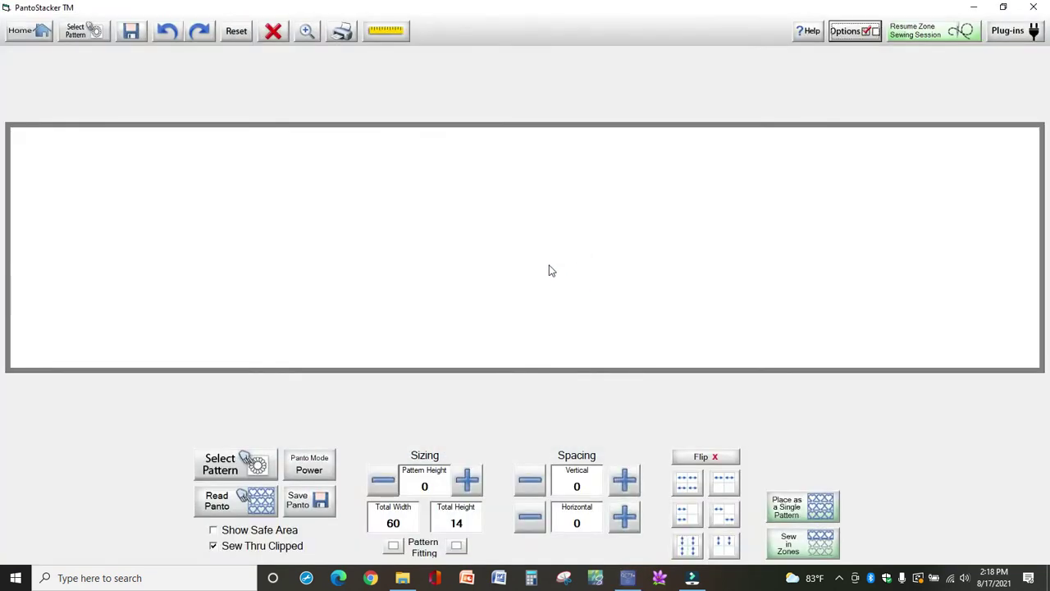
{"action": "left_click", "coordinate": [414, 522]}
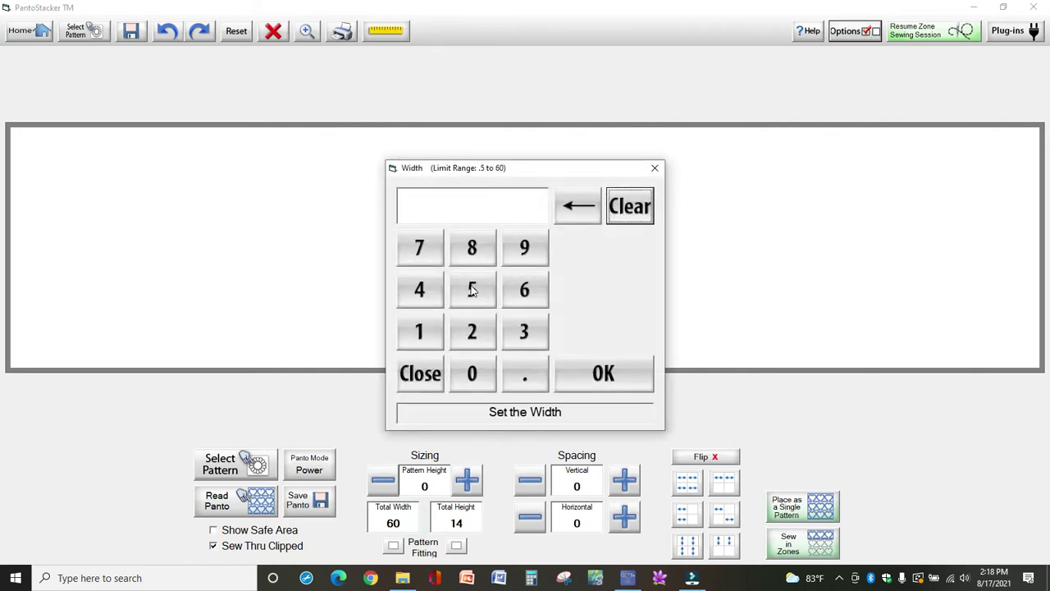
{"action": "left_click", "coordinate": [472, 290]}
{"action": "left_click", "coordinate": [472, 373]}
{"action": "left_click", "coordinate": [599, 372]}
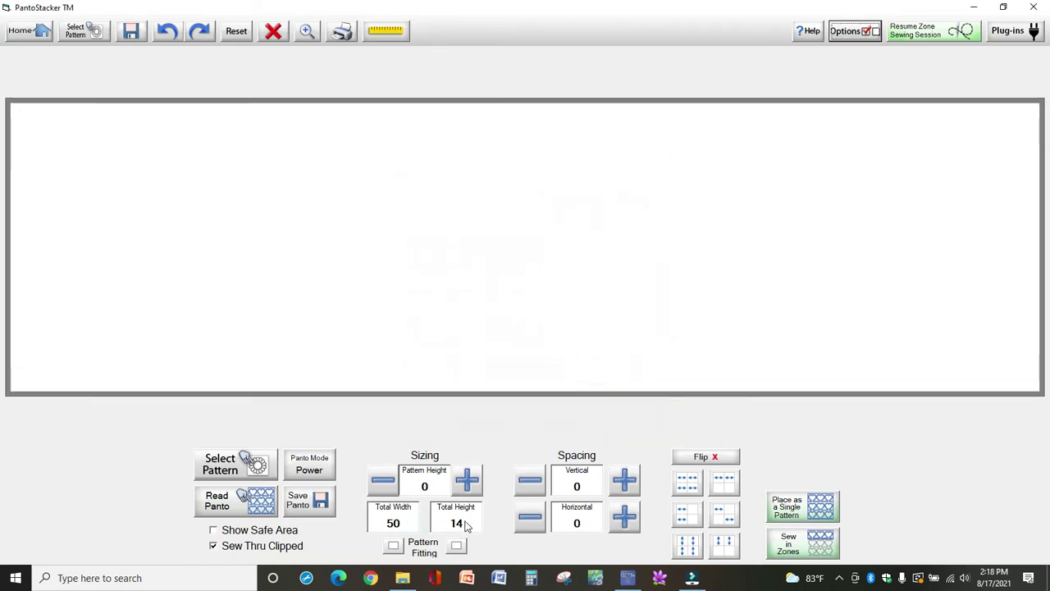
Set the total height to 50 and bring up the pattern browser.
{"action": "left_click", "coordinate": [462, 522]}
{"action": "left_click", "coordinate": [472, 290]}
{"action": "left_click", "coordinate": [473, 373]}
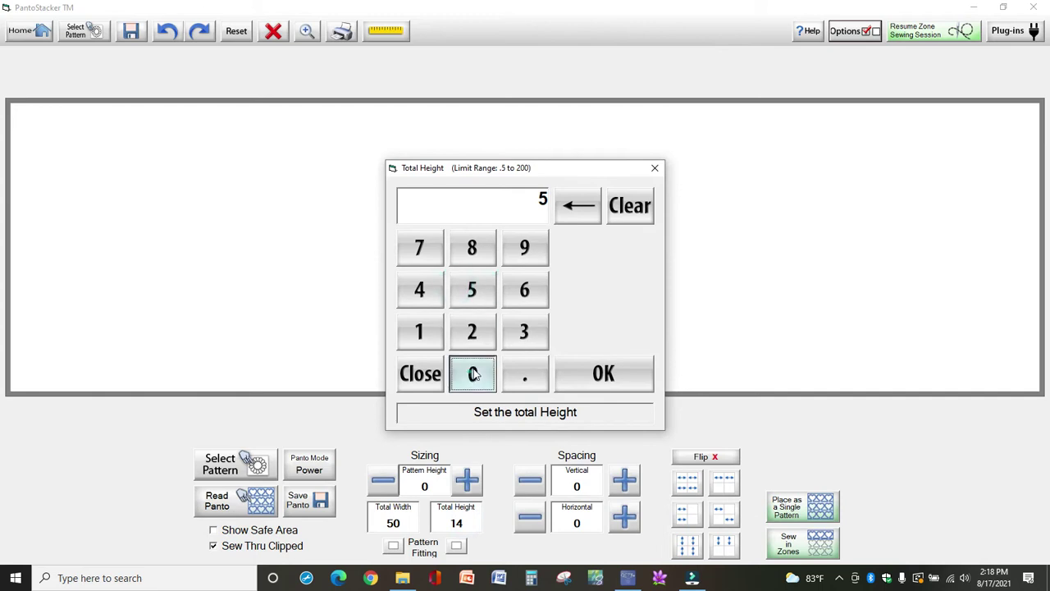
{"action": "left_click", "coordinate": [602, 373]}
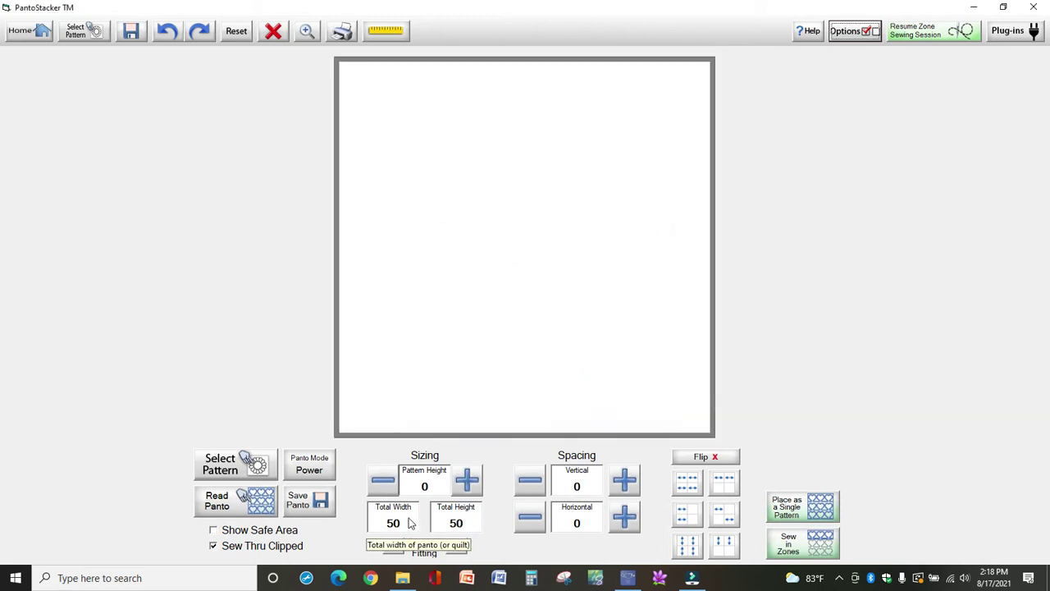
{"action": "left_click", "coordinate": [244, 463]}
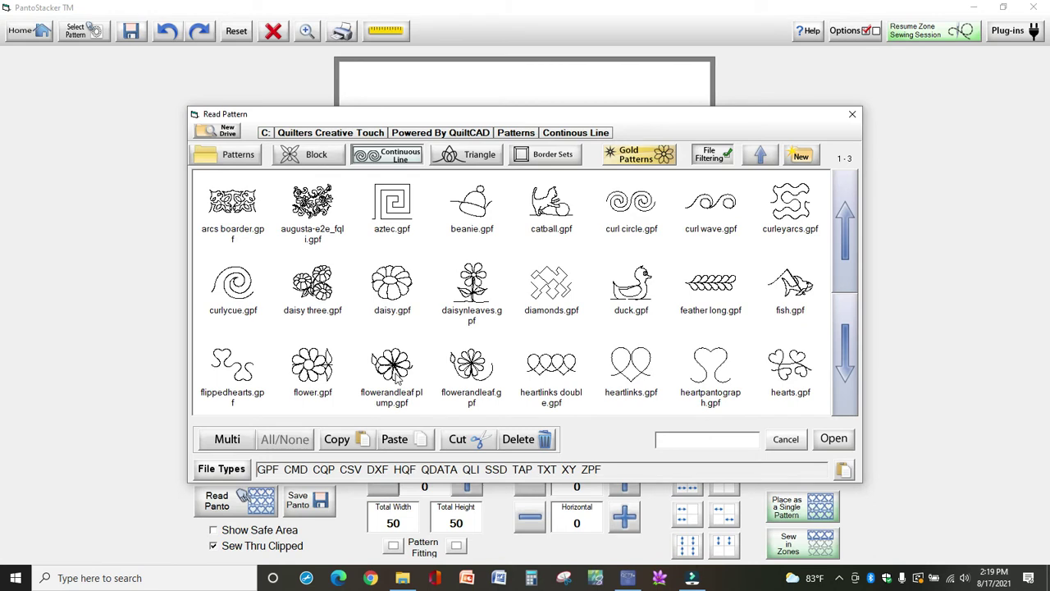
Load flowerandleaf plump.gpf and keep the middle-left mirrored flip arrangement.
{"action": "double_click", "coordinate": [394, 374]}
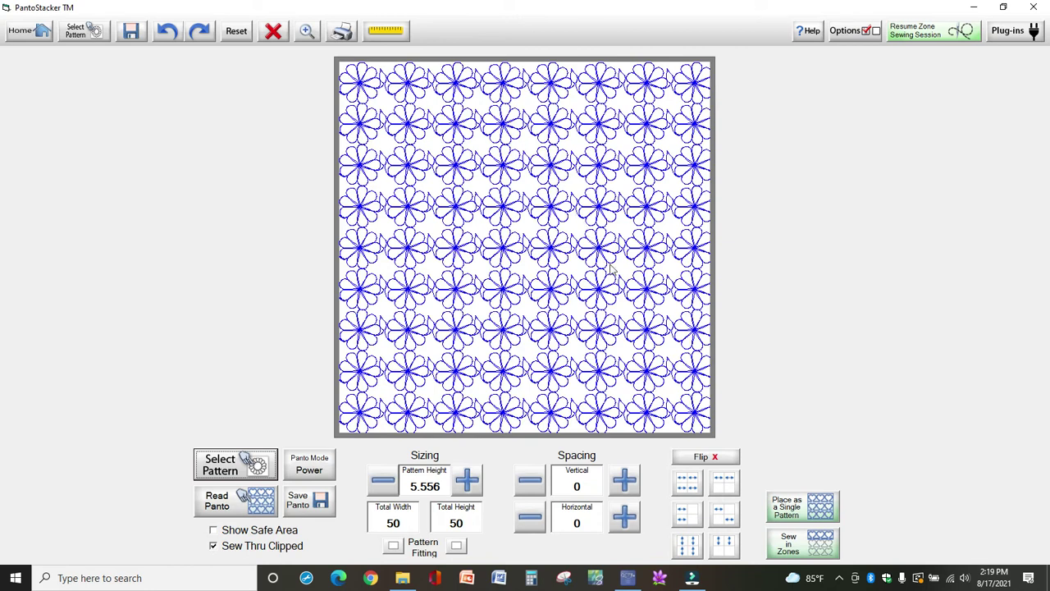
{"action": "left_click", "coordinate": [724, 485]}
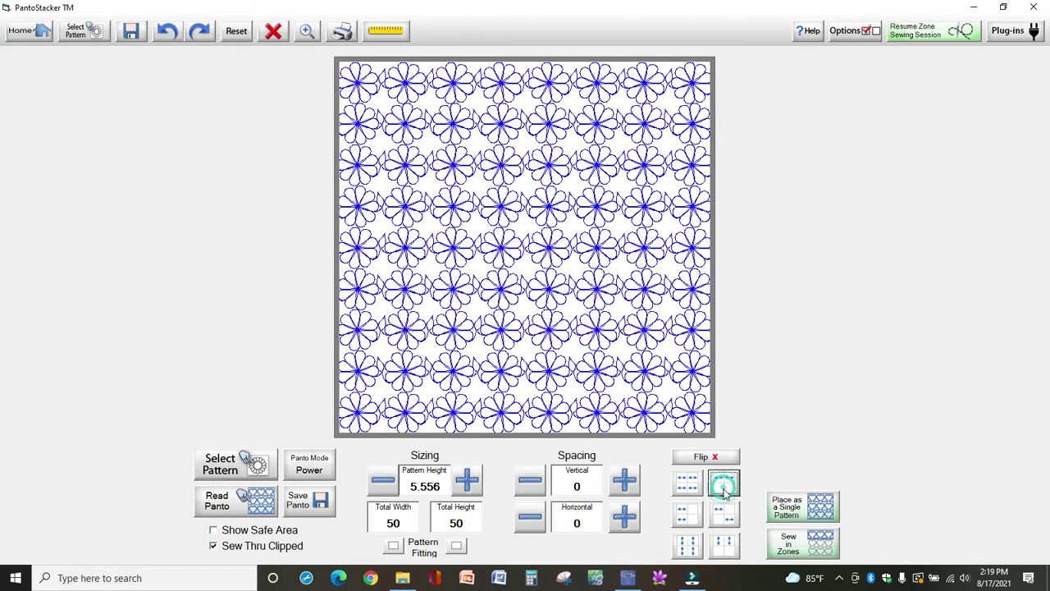
{"action": "left_click", "coordinate": [687, 484]}
{"action": "left_click", "coordinate": [687, 515]}
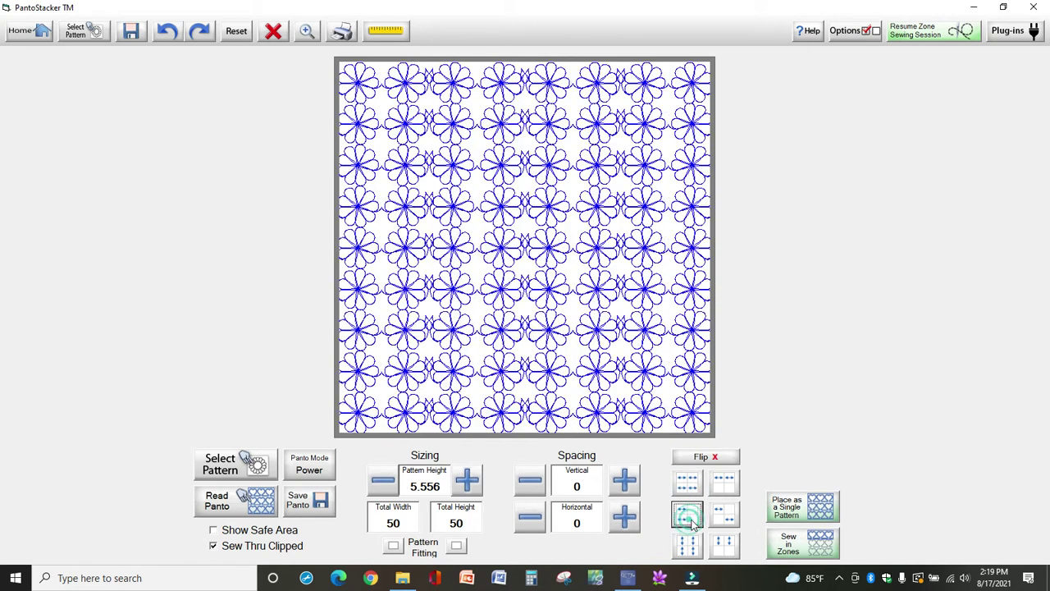
{"action": "left_click", "coordinate": [723, 515]}
{"action": "left_click", "coordinate": [725, 544]}
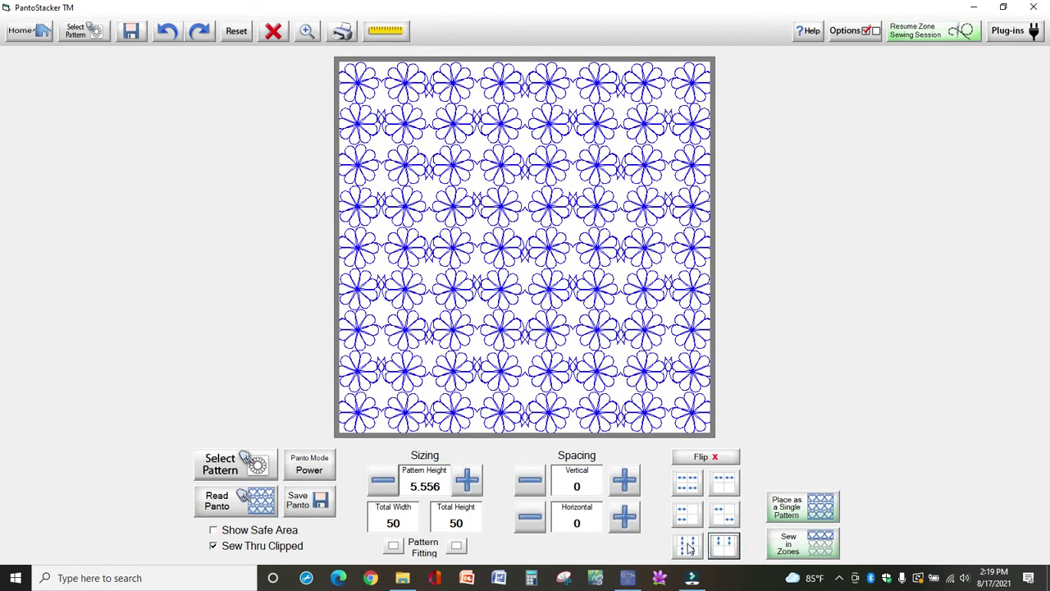
{"action": "left_click", "coordinate": [687, 544]}
{"action": "left_click", "coordinate": [686, 515]}
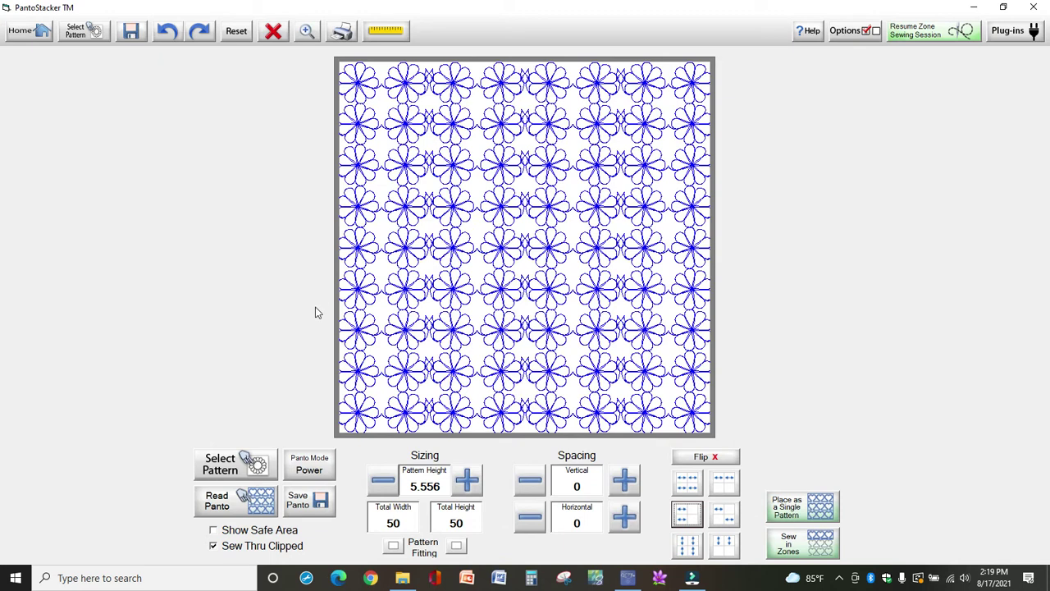
Switch to Advanced mode, make five rows of height 10, and select all rows.
{"action": "left_click", "coordinate": [309, 467]}
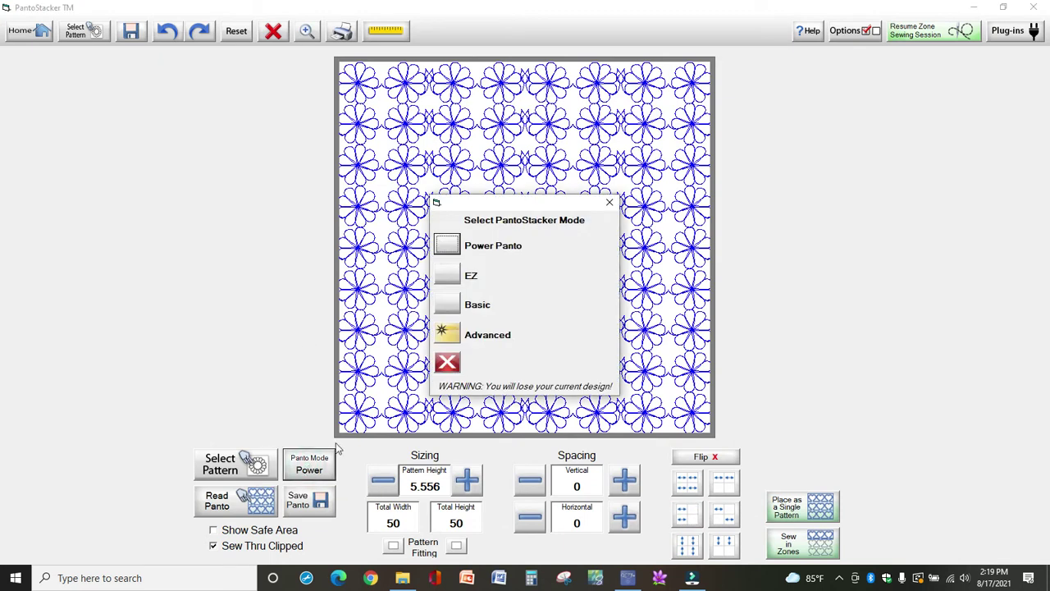
{"action": "left_click", "coordinate": [447, 337]}
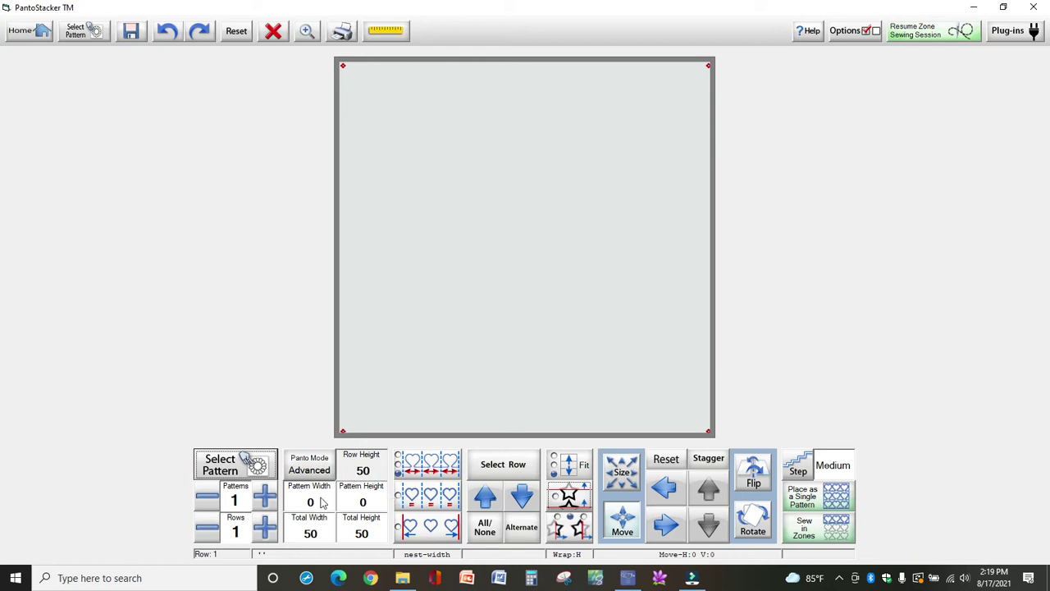
{"action": "left_click", "coordinate": [266, 527]}
{"action": "left_click", "coordinate": [265, 528]}
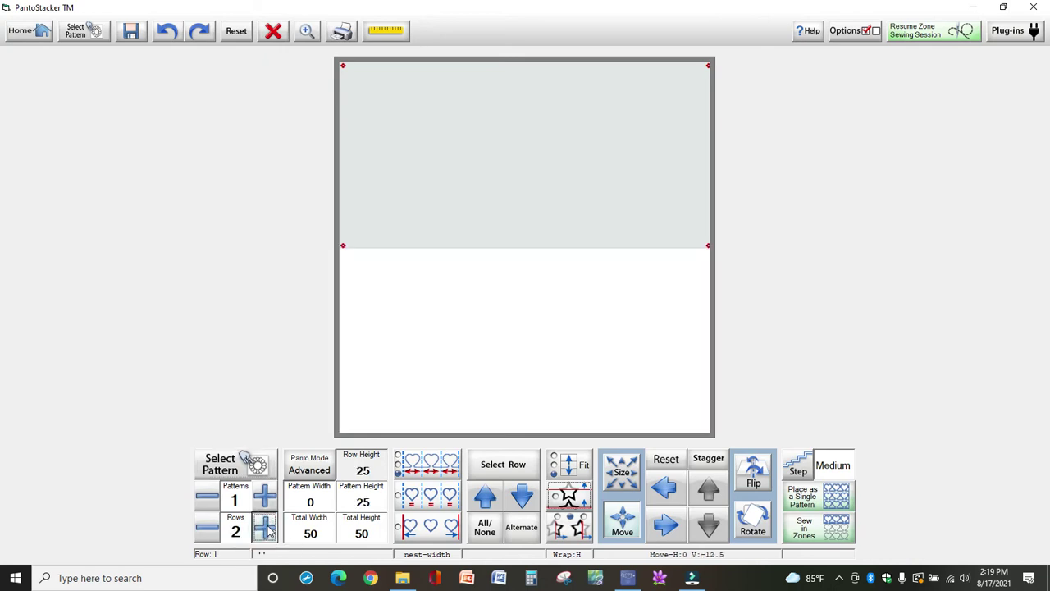
{"action": "left_click", "coordinate": [266, 528]}
{"action": "left_click", "coordinate": [266, 527]}
{"action": "left_click", "coordinate": [266, 527]}
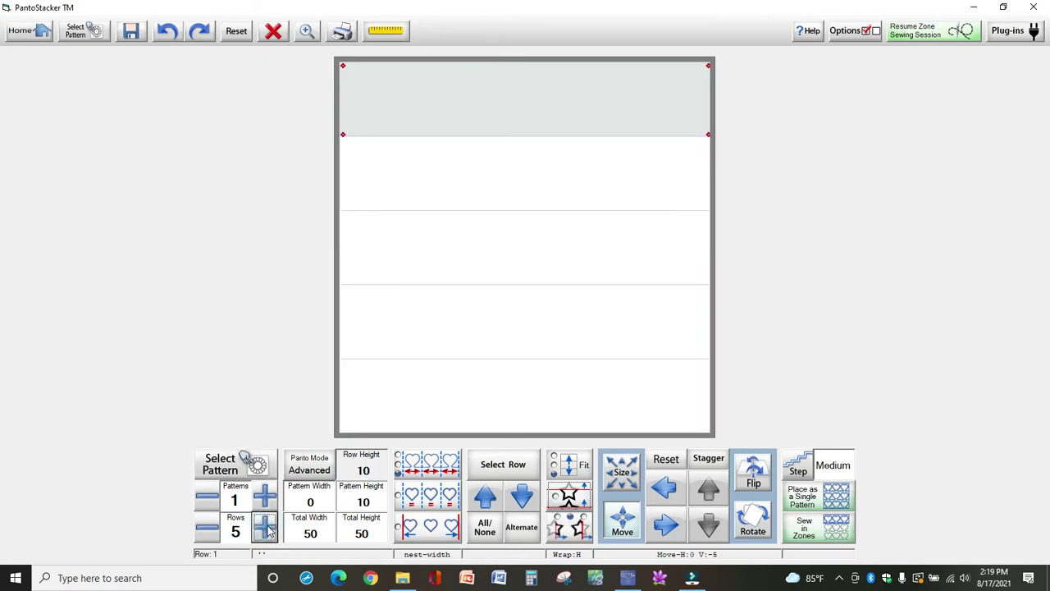
{"action": "left_click", "coordinate": [486, 529]}
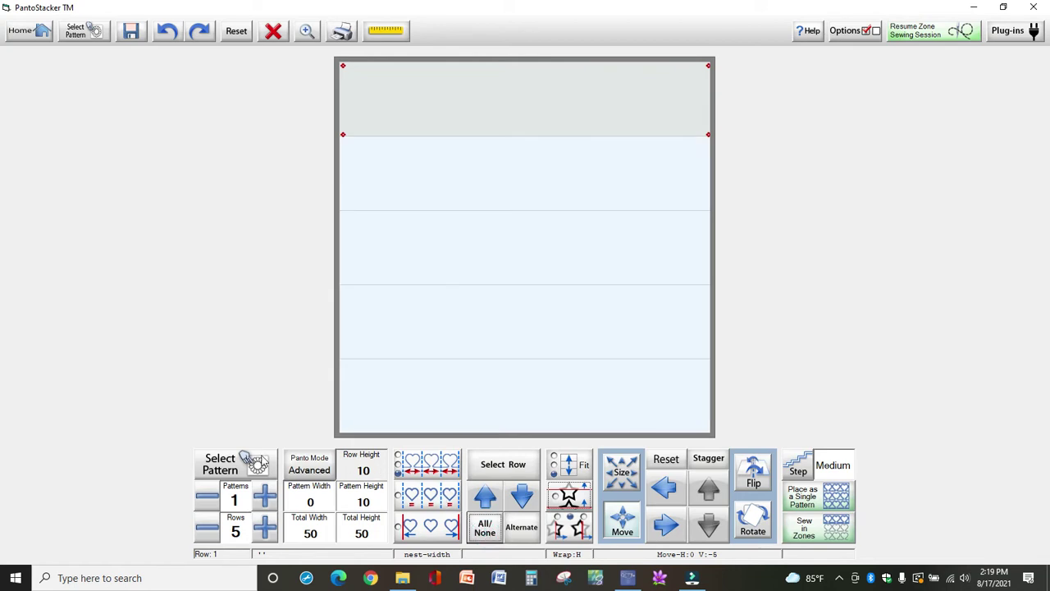
{"action": "left_click", "coordinate": [249, 461]}
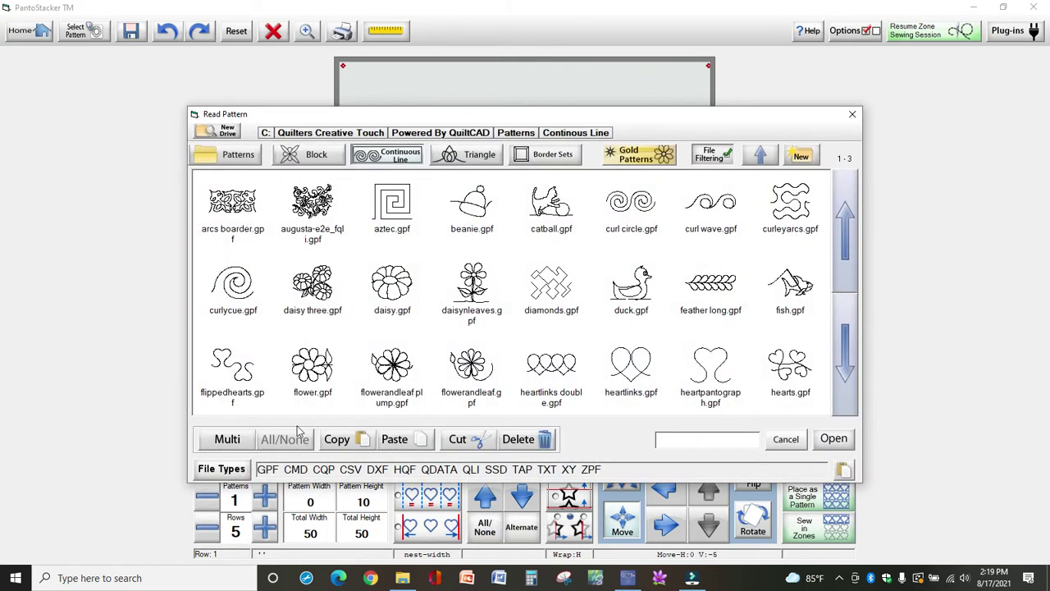
Load flowerandleaf plump.gpf into the rows, three flowers per row, nested to fit.
{"action": "left_click", "coordinate": [405, 396]}
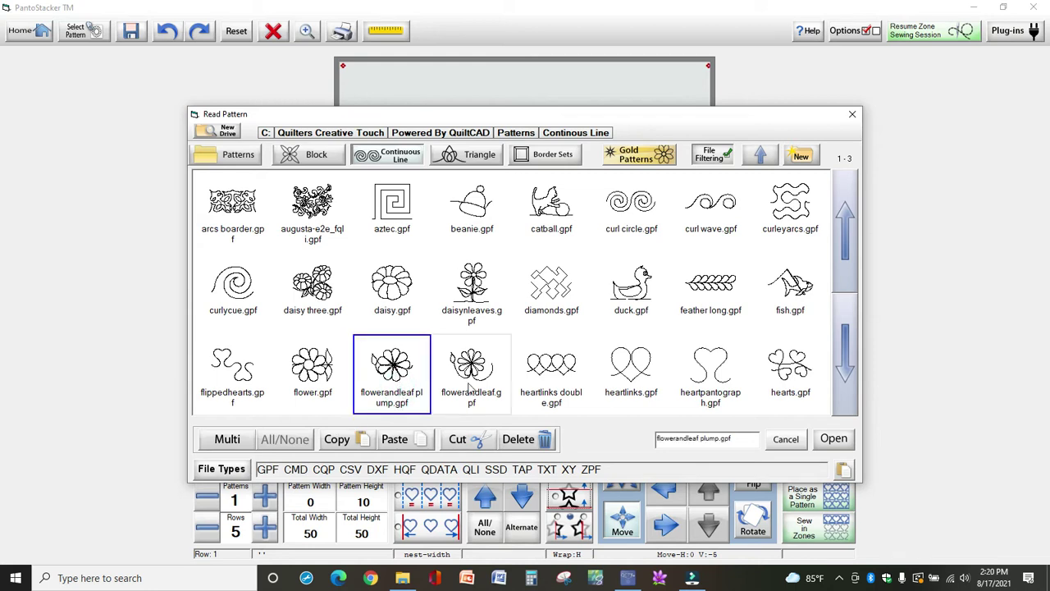
{"action": "left_click", "coordinate": [830, 441]}
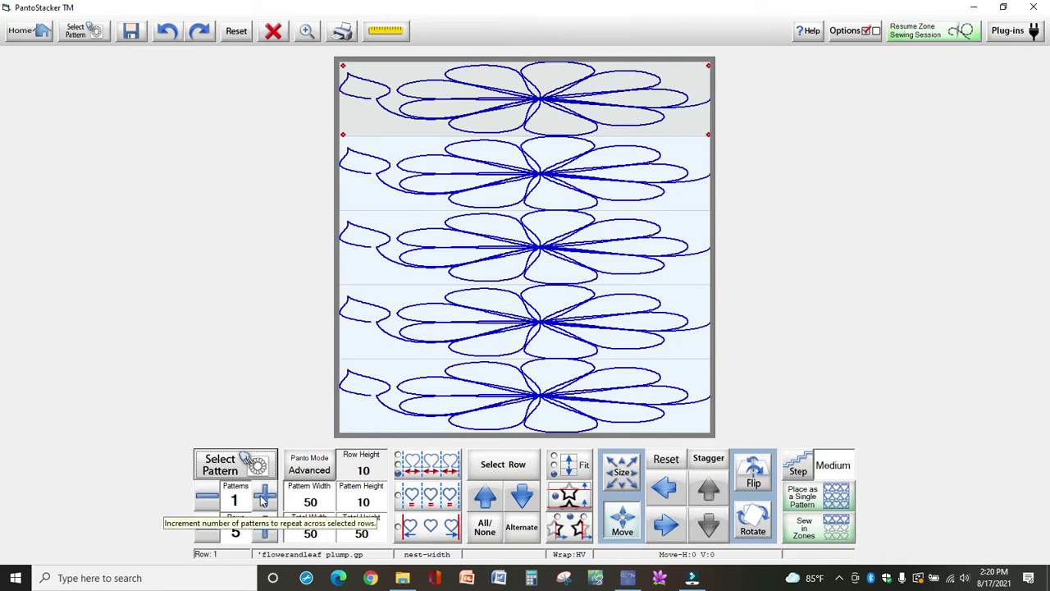
{"action": "left_click", "coordinate": [263, 496]}
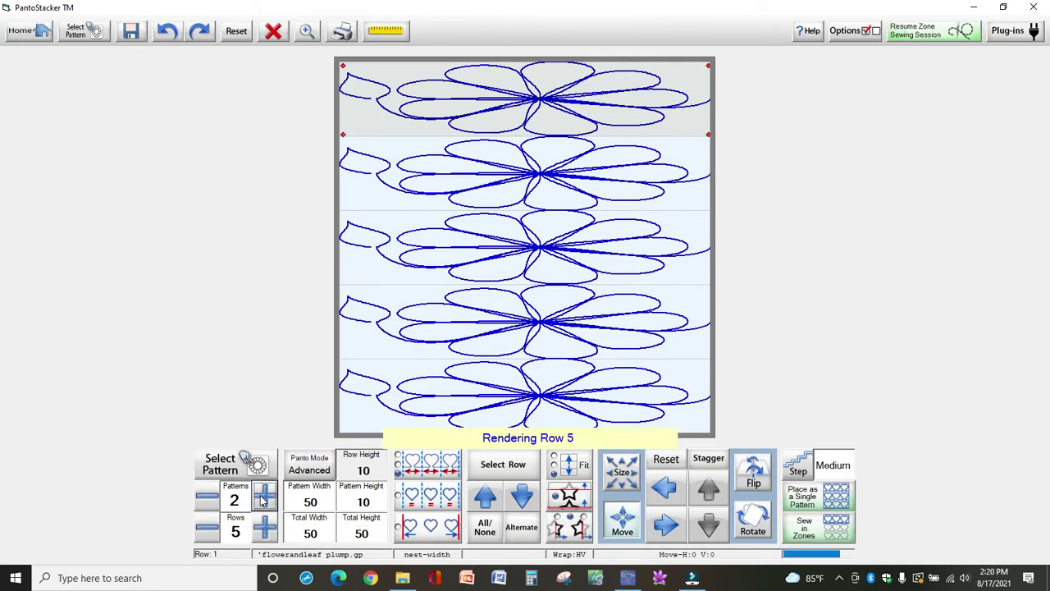
{"action": "left_click", "coordinate": [264, 496]}
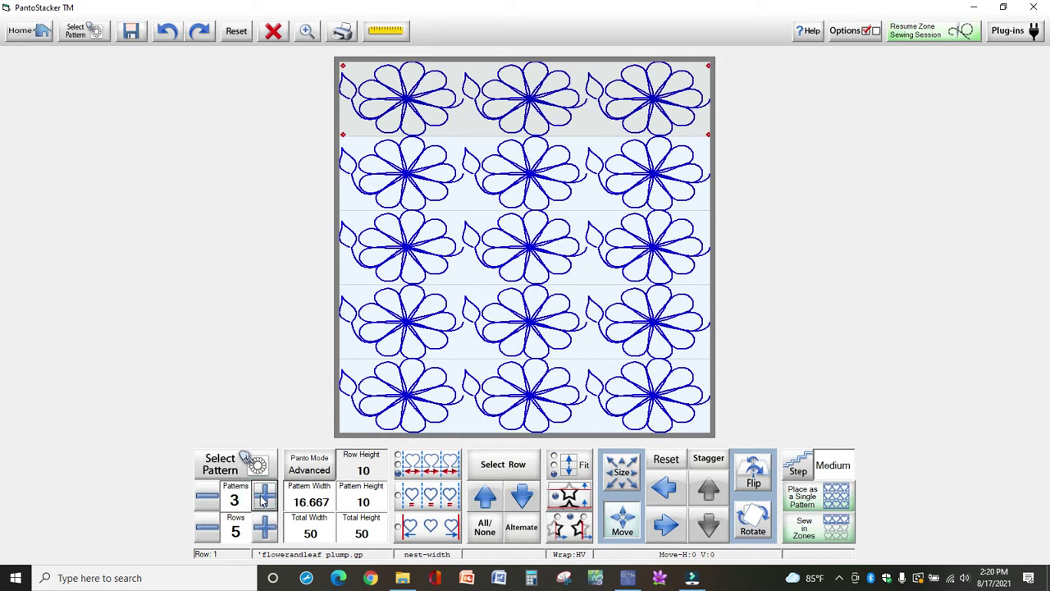
{"action": "left_click", "coordinate": [263, 497]}
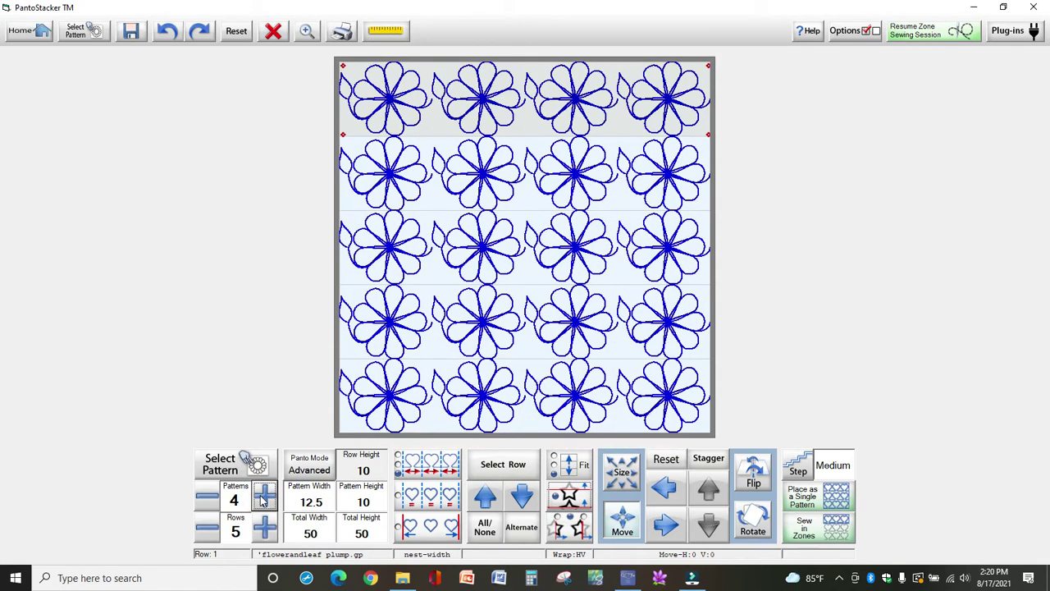
{"action": "left_click", "coordinate": [217, 502]}
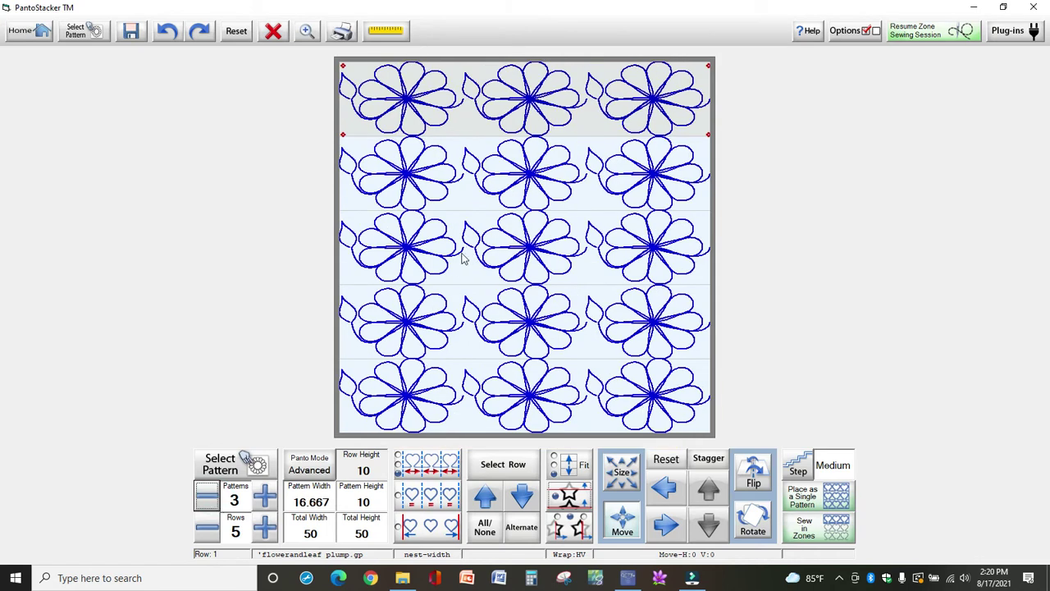
{"action": "left_click", "coordinate": [420, 468]}
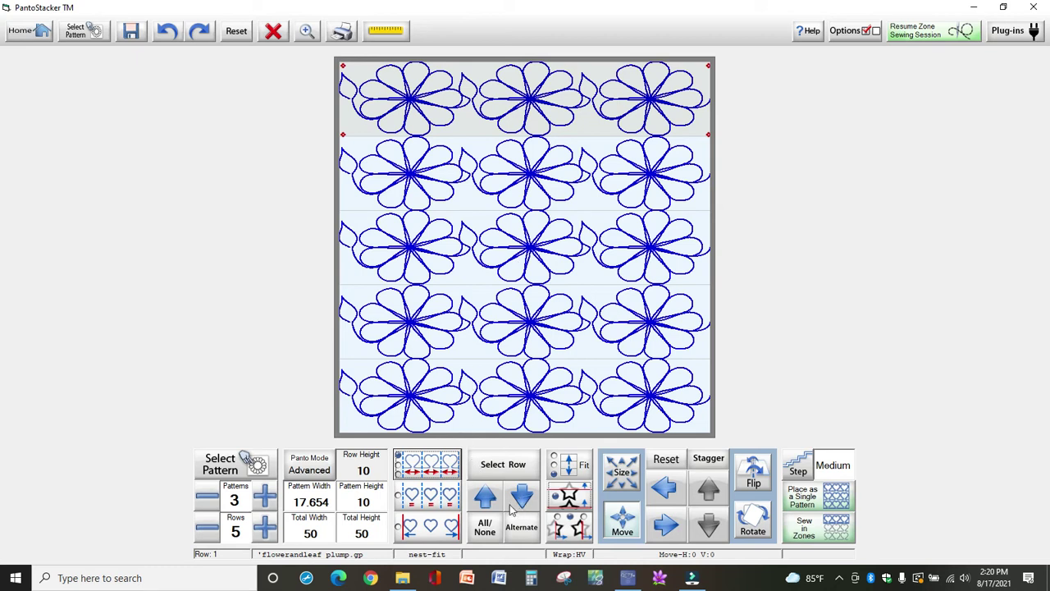
Select alternate rows 2 and 4 and shift them right to a 5 offset.
{"action": "left_click", "coordinate": [523, 537]}
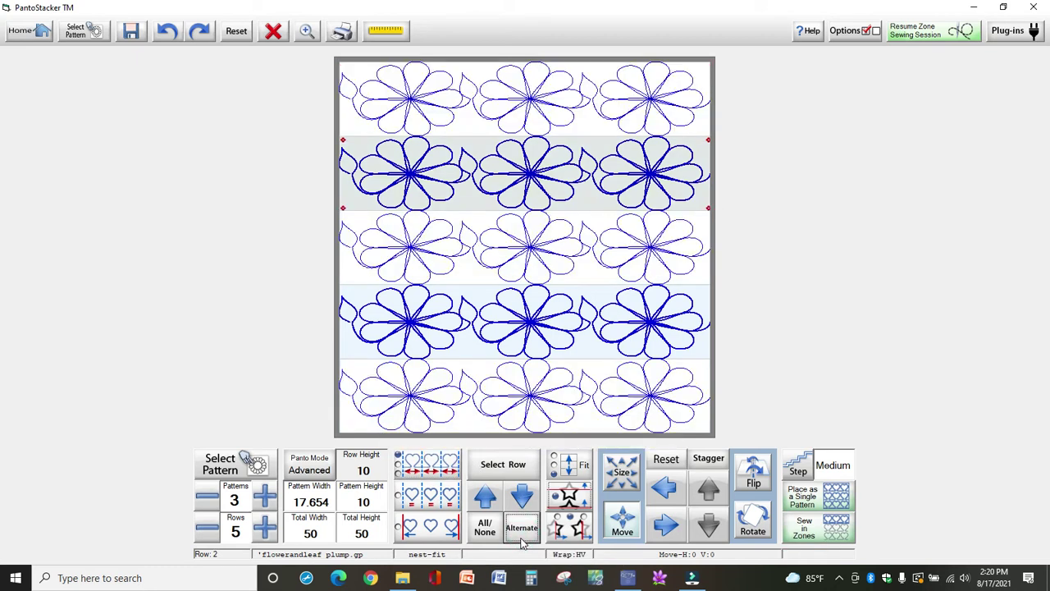
{"action": "left_click", "coordinate": [623, 530]}
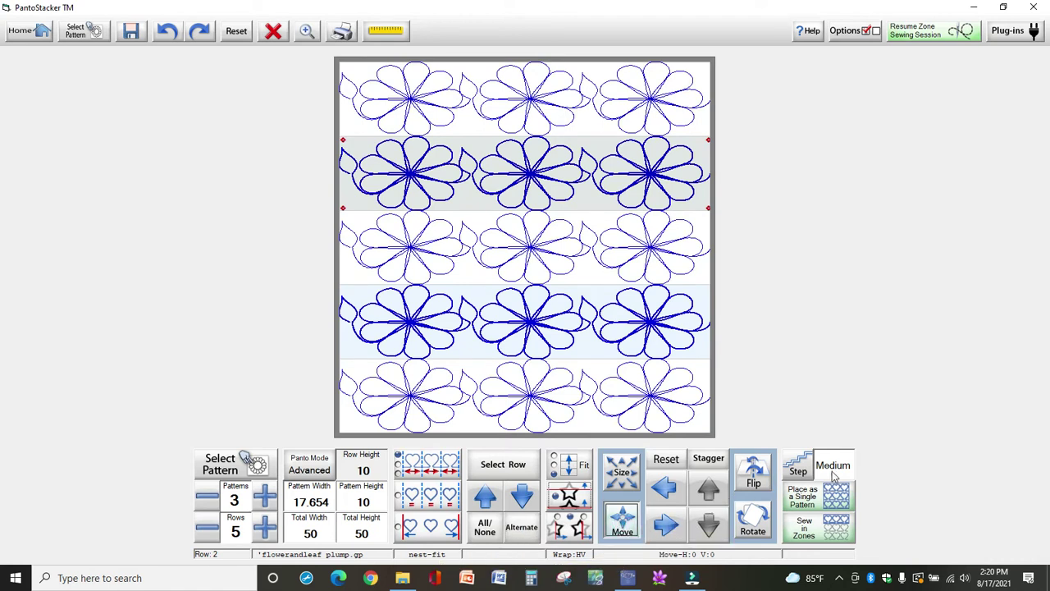
{"action": "left_click", "coordinate": [671, 529]}
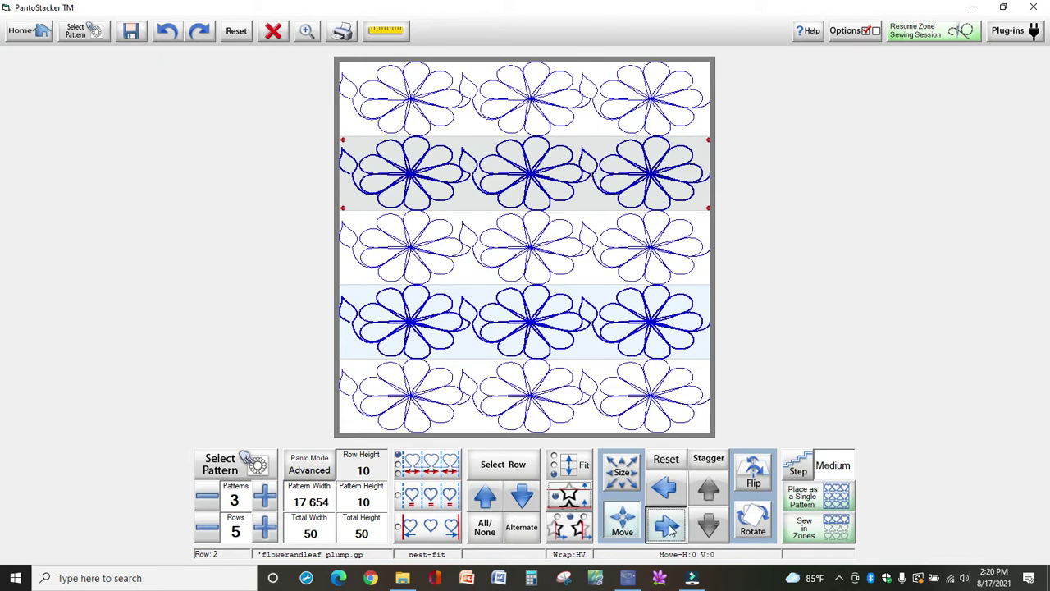
{"action": "left_click", "coordinate": [671, 529]}
{"action": "left_click", "coordinate": [671, 530]}
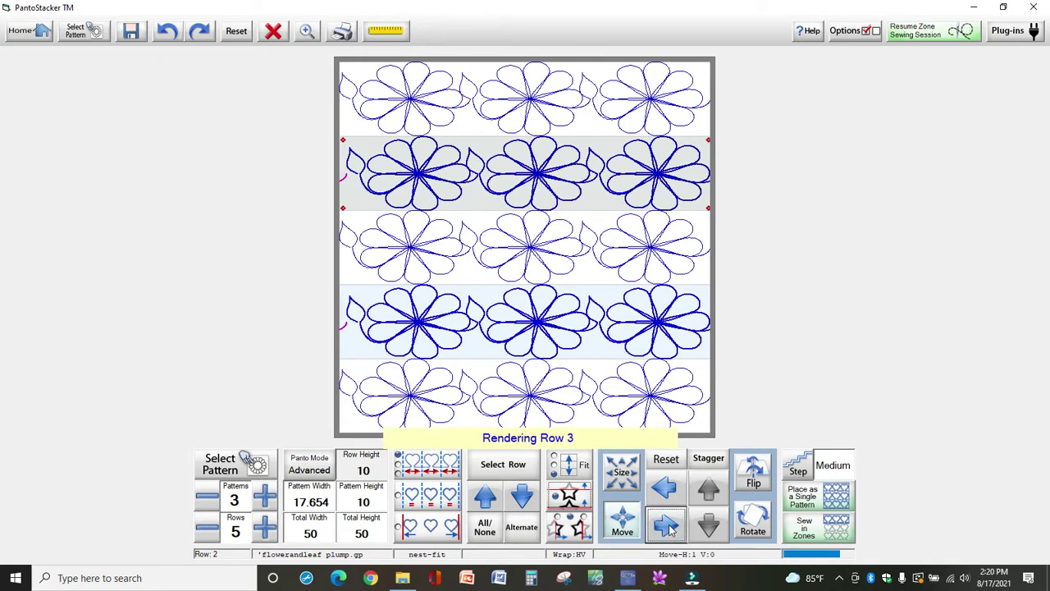
{"action": "left_click", "coordinate": [672, 529]}
{"action": "left_click", "coordinate": [671, 529]}
{"action": "left_click", "coordinate": [671, 530]}
{"action": "left_click", "coordinate": [671, 529]}
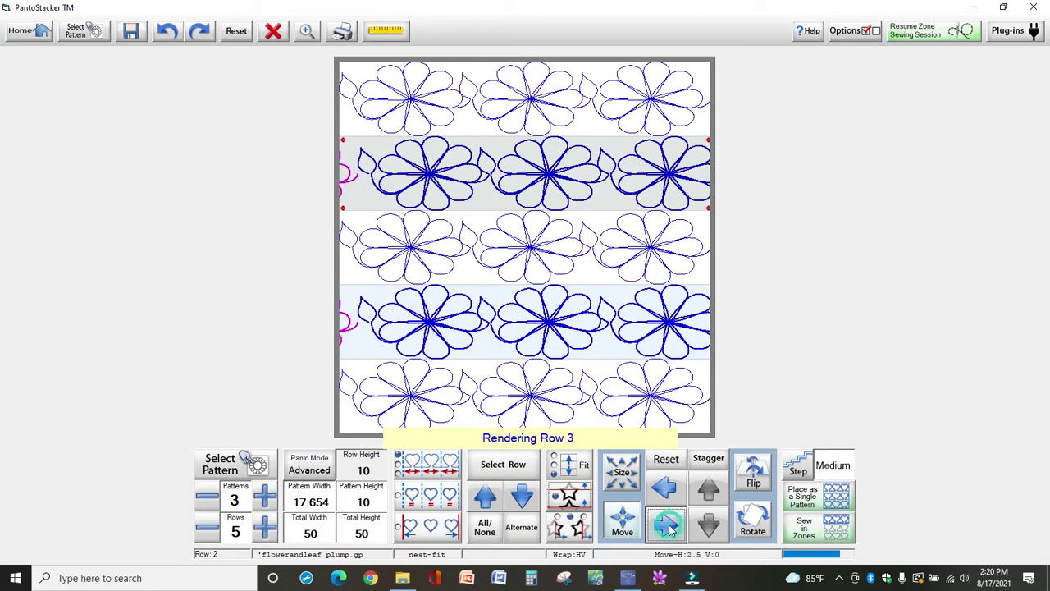
{"action": "left_click", "coordinate": [671, 529]}
{"action": "left_click", "coordinate": [671, 529]}
Shift rows 2 and 4 further to a 7.5 offset and set nest-ends nesting.
{"action": "left_click", "coordinate": [671, 529]}
{"action": "left_click", "coordinate": [671, 529]}
{"action": "left_click", "coordinate": [671, 529]}
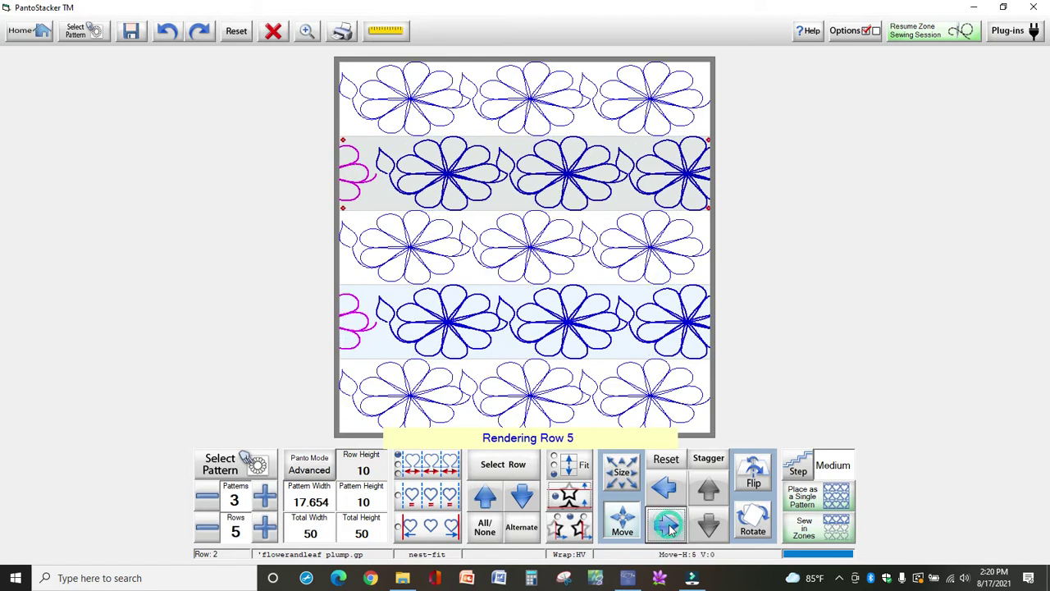
{"action": "left_click", "coordinate": [671, 530]}
{"action": "left_click", "coordinate": [671, 529]}
{"action": "left_click", "coordinate": [671, 529]}
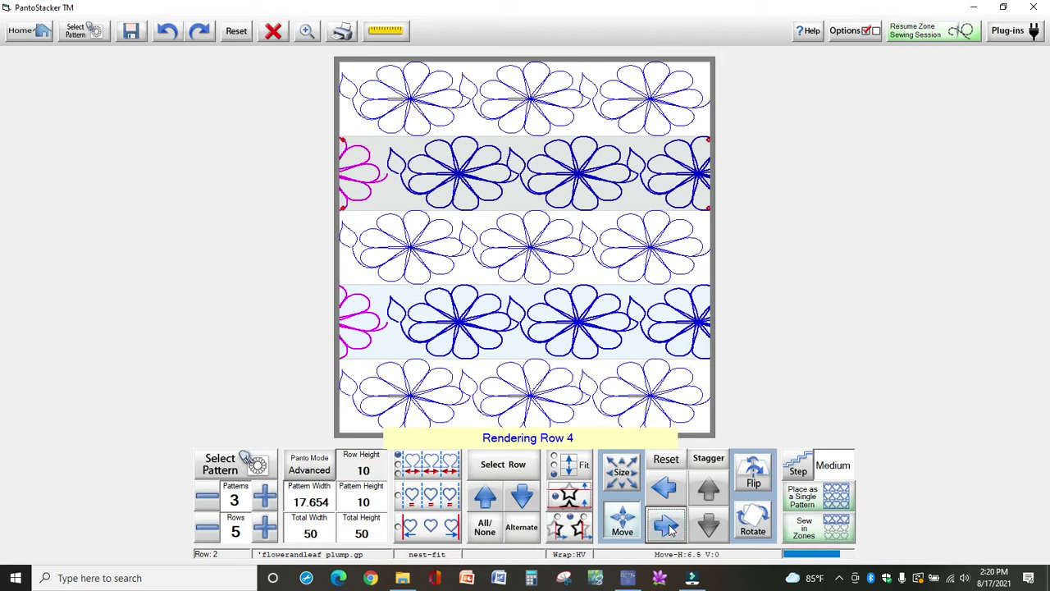
{"action": "left_click", "coordinate": [671, 529]}
{"action": "left_click", "coordinate": [671, 529]}
{"action": "left_click", "coordinate": [671, 529]}
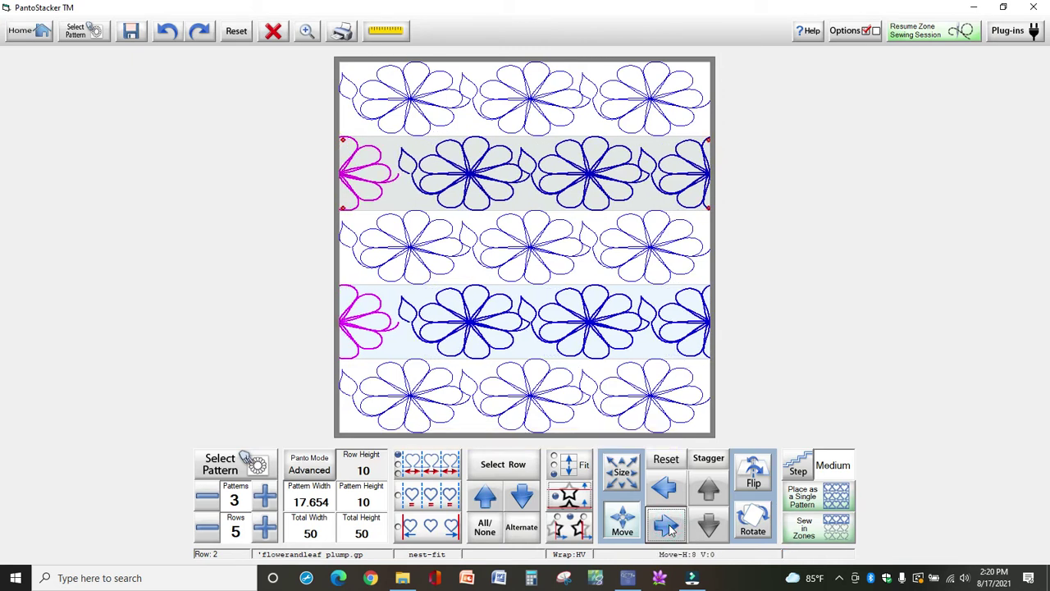
{"action": "left_click", "coordinate": [666, 490]}
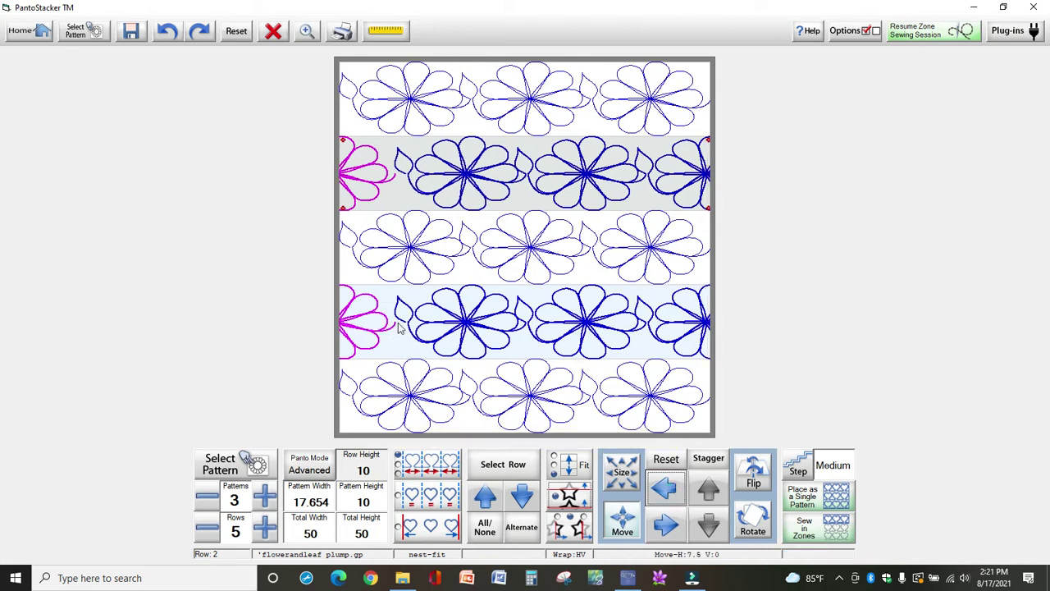
{"action": "left_click", "coordinate": [416, 466]}
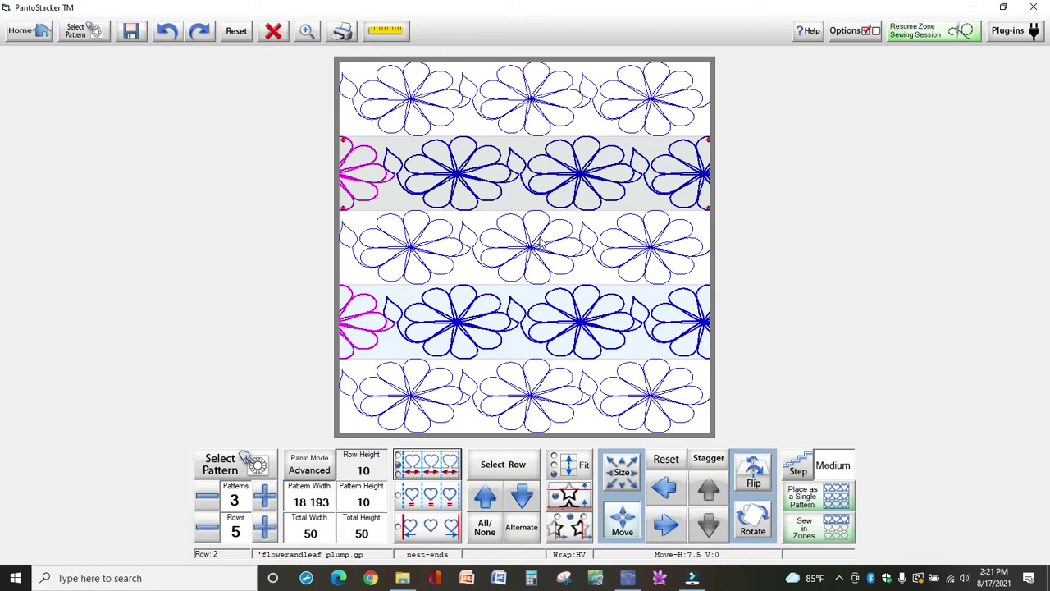
Select all rows and grow the pattern height from 10 to 11 in Size mode.
{"action": "left_click", "coordinate": [492, 531]}
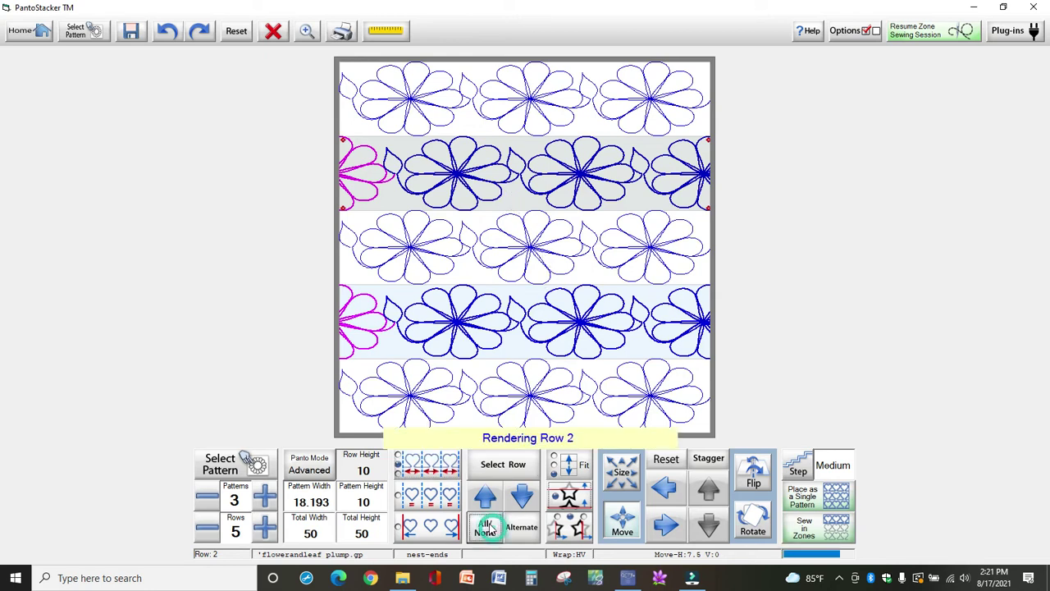
{"action": "left_click", "coordinate": [621, 476]}
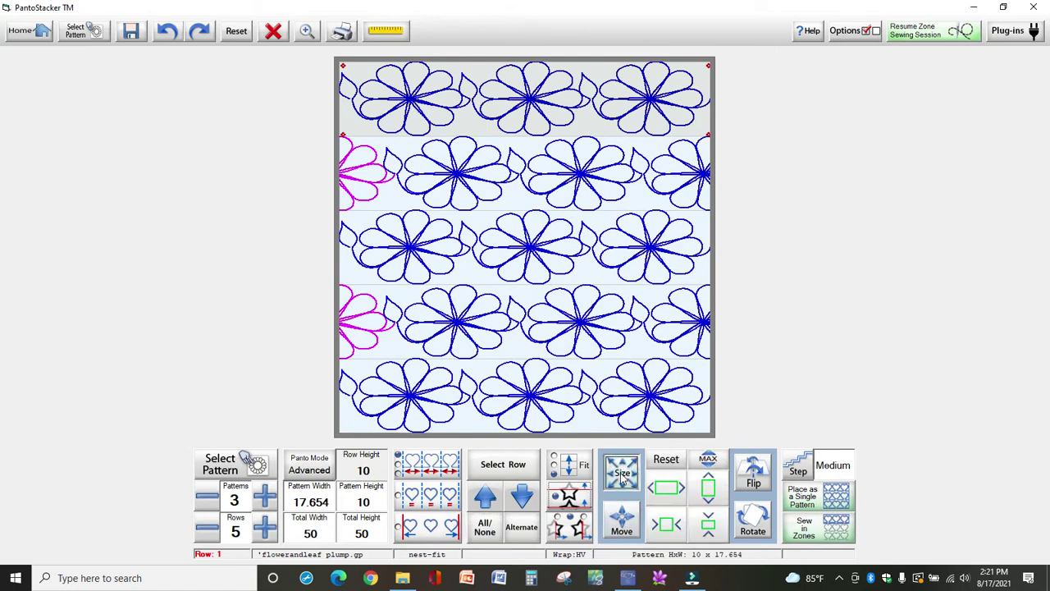
{"action": "left_click", "coordinate": [708, 490]}
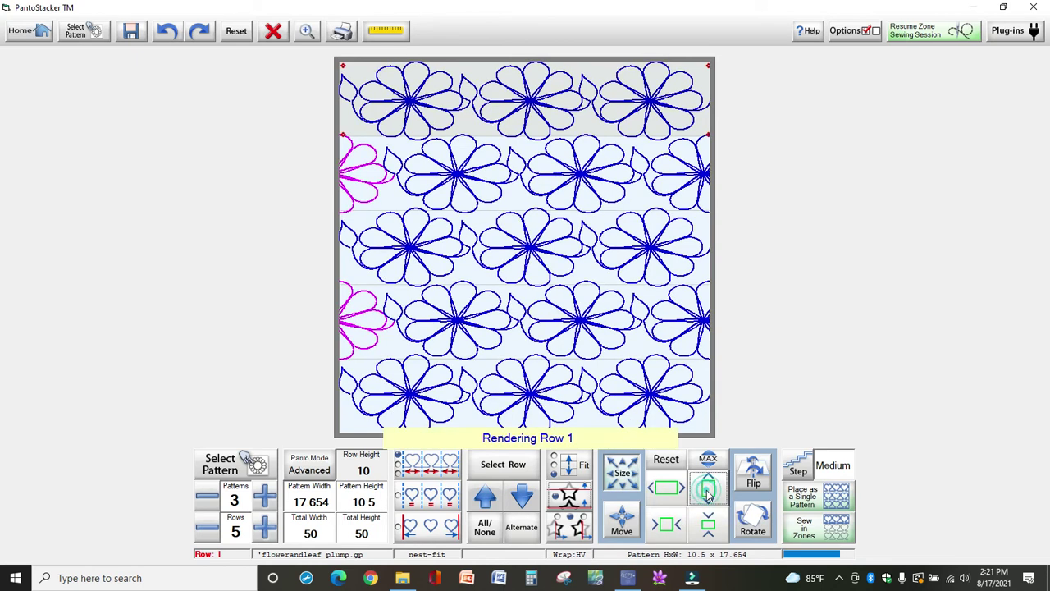
{"action": "left_click", "coordinate": [708, 490]}
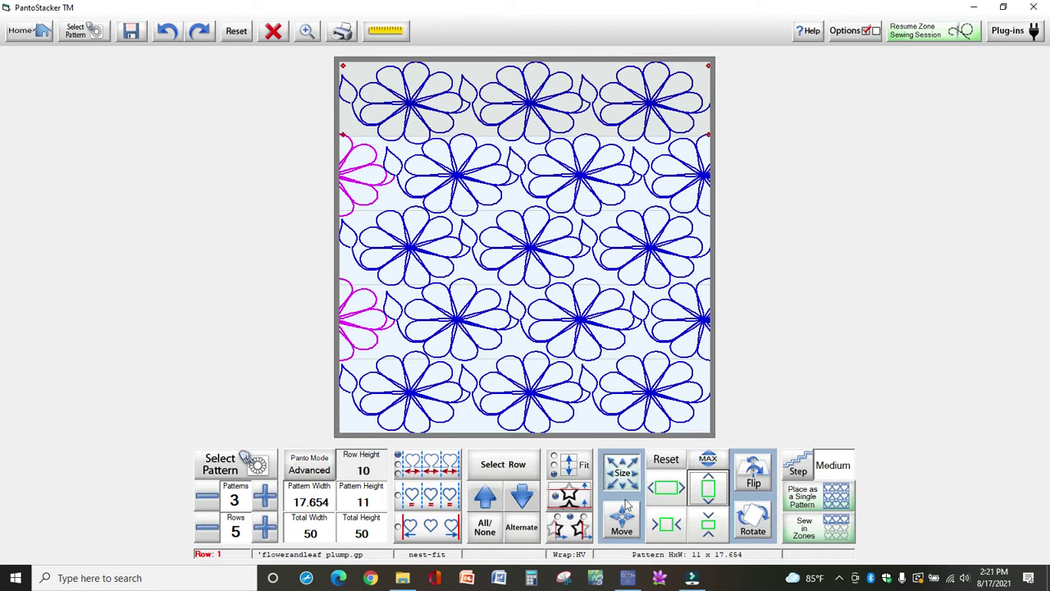
Nudge alternate rows 2 and 4 two steps further right.
{"action": "left_click", "coordinate": [526, 529]}
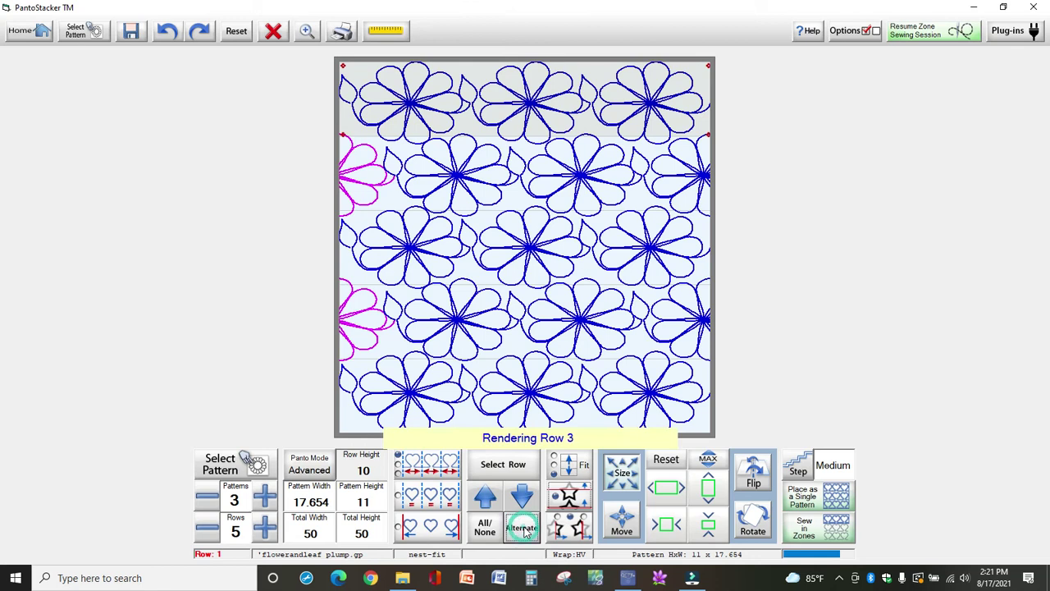
{"action": "left_click", "coordinate": [628, 519]}
{"action": "left_click", "coordinate": [667, 526]}
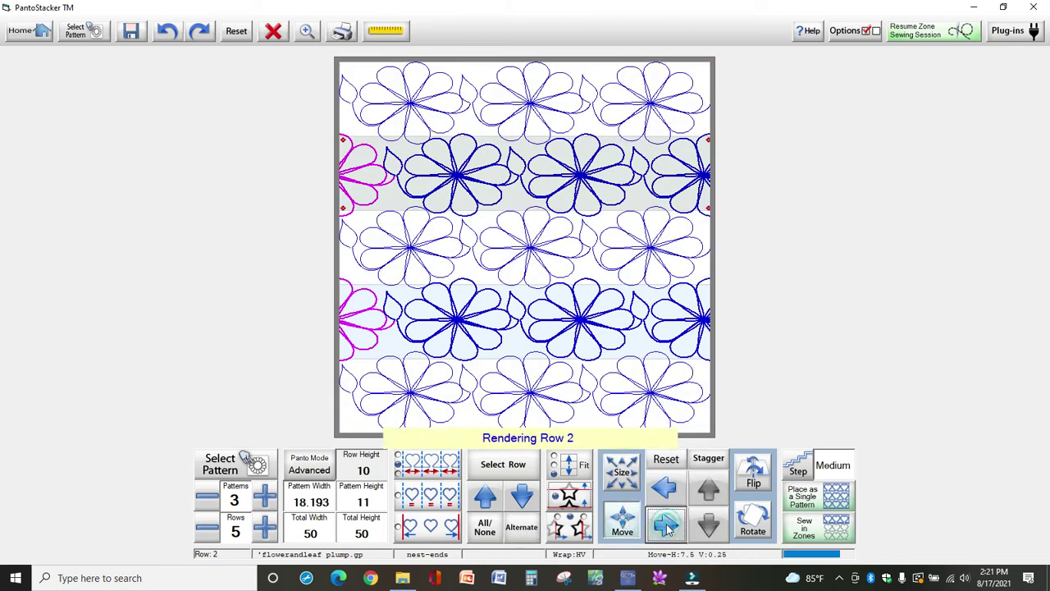
{"action": "left_click", "coordinate": [667, 528]}
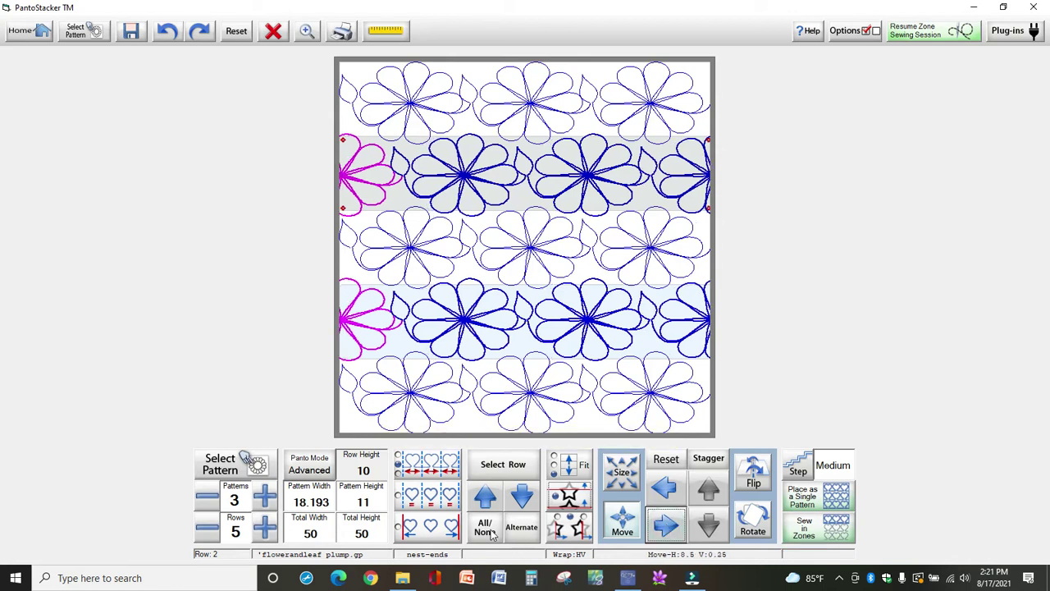
Select all rows and grow the pattern height to 11.5.
{"action": "left_click", "coordinate": [485, 528]}
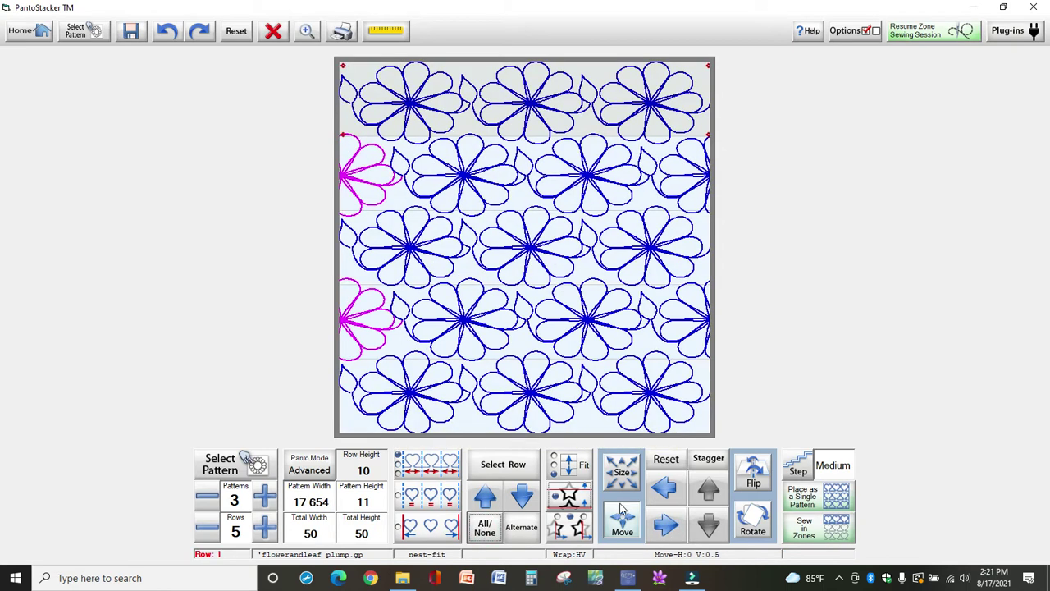
{"action": "left_click", "coordinate": [622, 470]}
{"action": "left_click", "coordinate": [707, 491]}
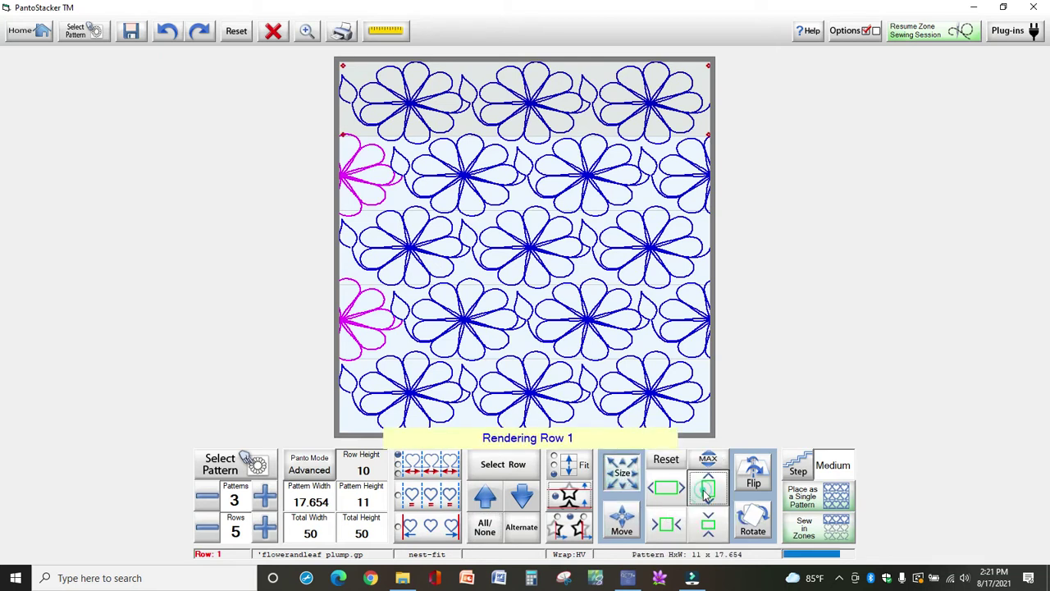
{"action": "left_click", "coordinate": [707, 491]}
{"action": "left_click", "coordinate": [706, 490]}
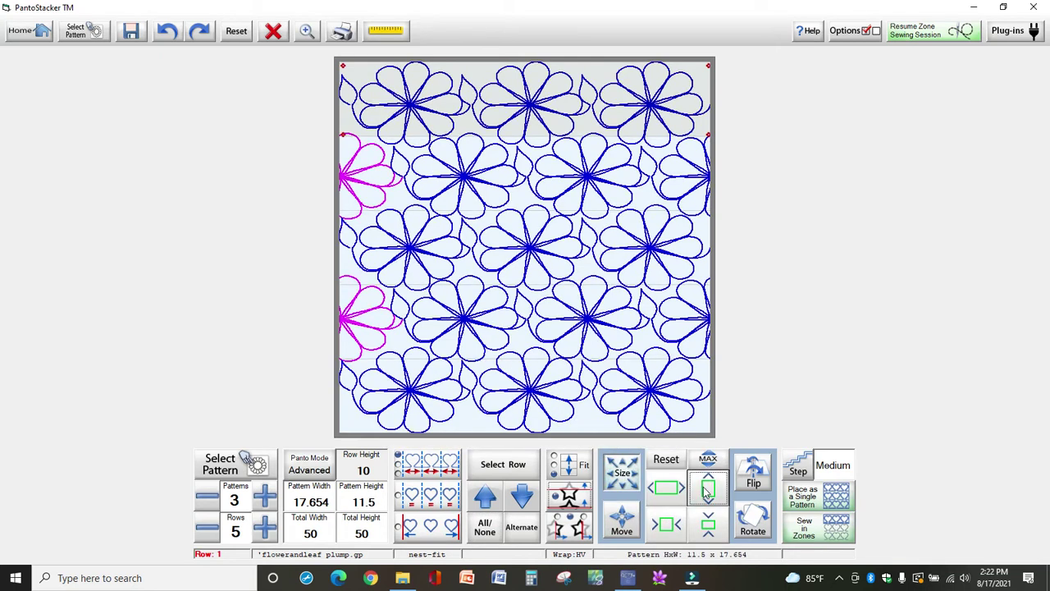
Toggle the row fit option back and forth, then make the bottom row current.
{"action": "left_click", "coordinate": [566, 469]}
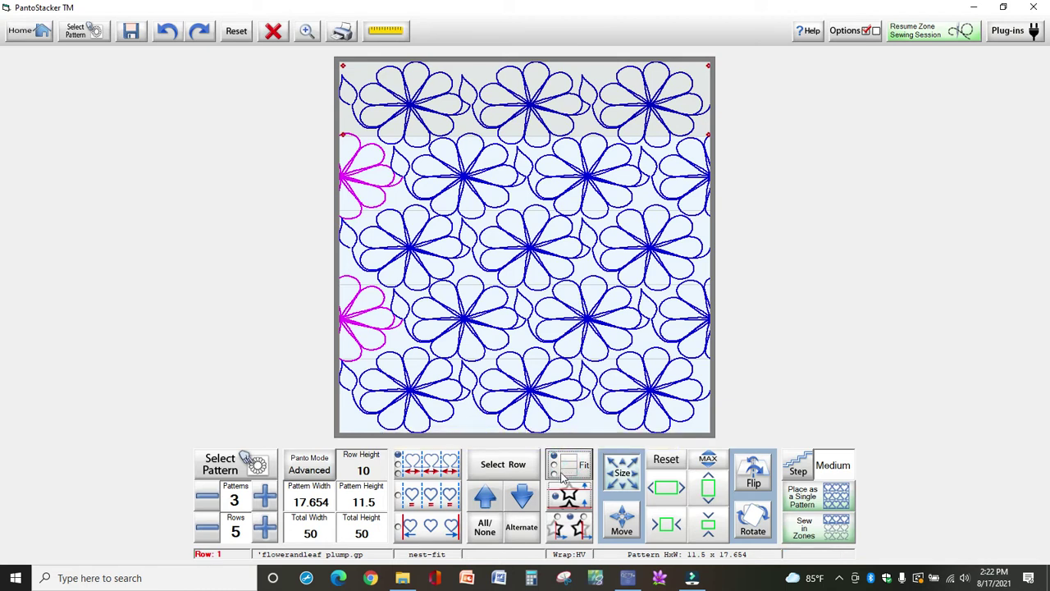
{"action": "left_click", "coordinate": [566, 470]}
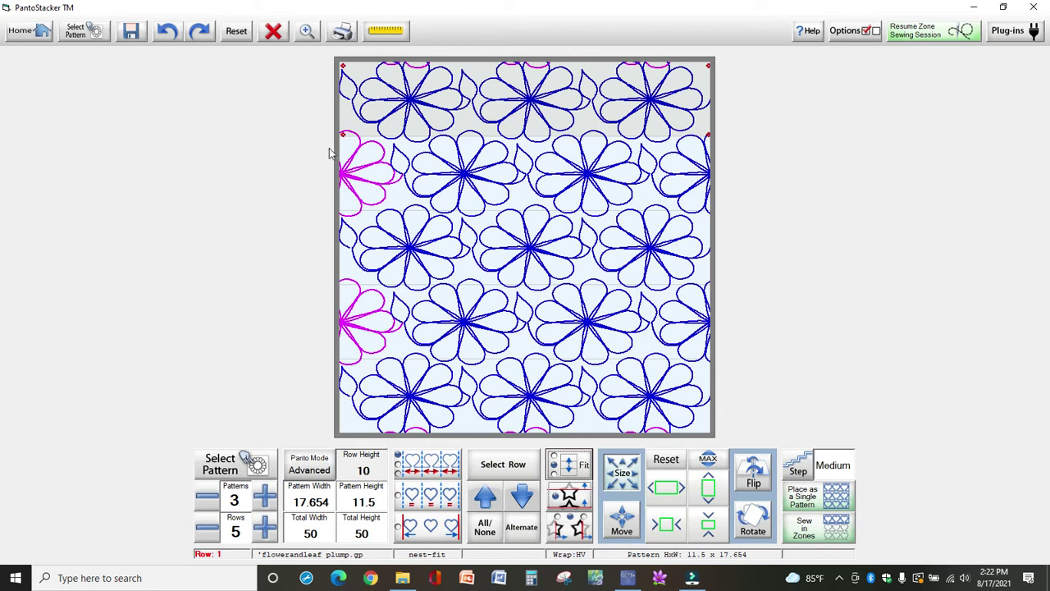
{"action": "left_click", "coordinate": [422, 393]}
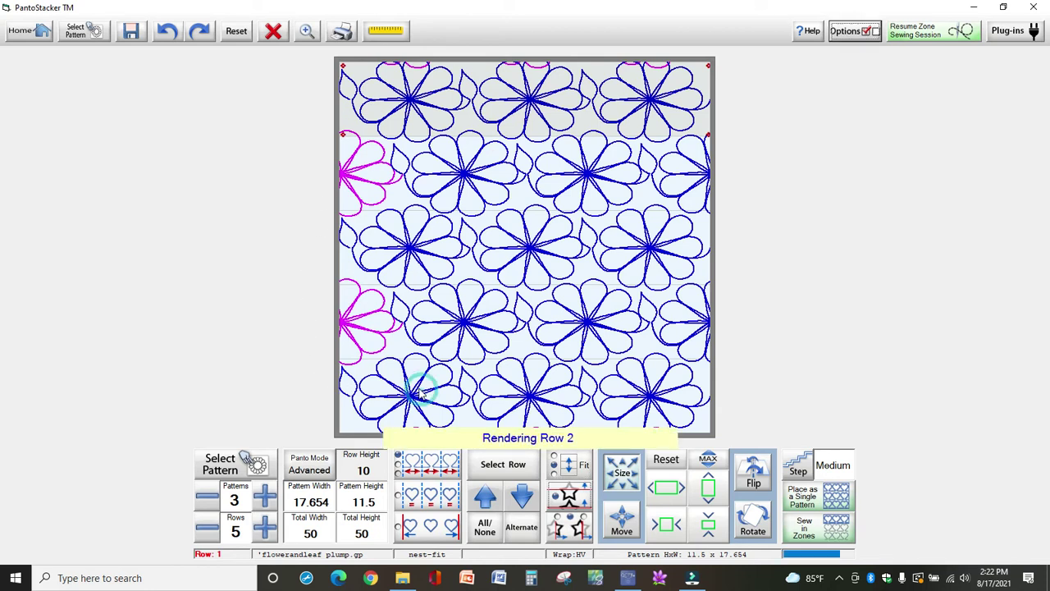
{"action": "left_click", "coordinate": [361, 400]}
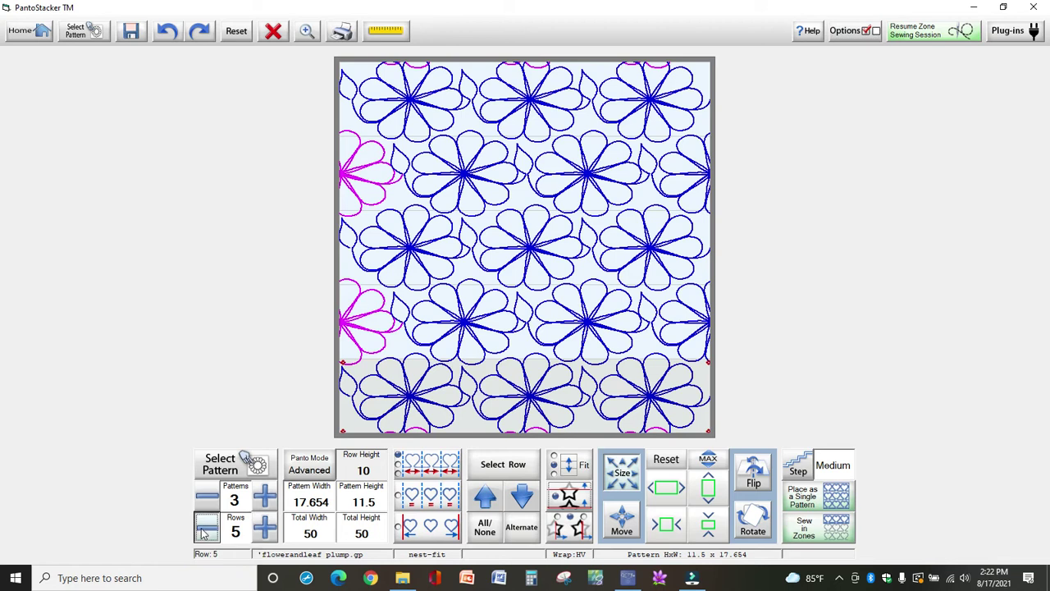
Reduce to four rows of height 12.5 and grow the pattern height to 15.5.
{"action": "left_click", "coordinate": [198, 533]}
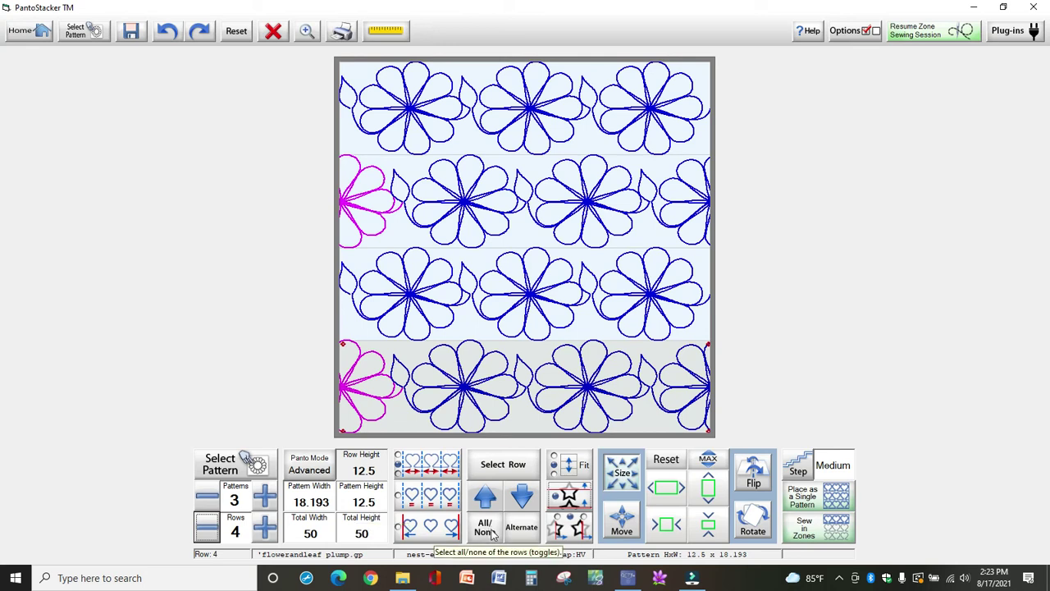
{"action": "left_click", "coordinate": [708, 491]}
{"action": "left_click", "coordinate": [708, 490]}
{"action": "left_click", "coordinate": [708, 490]}
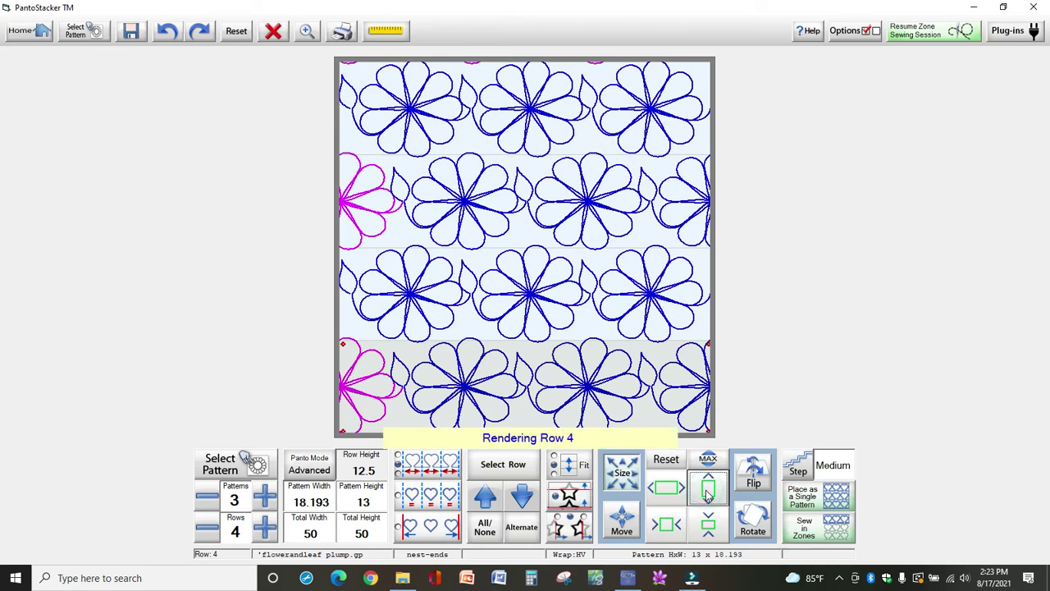
{"action": "left_click", "coordinate": [708, 491]}
{"action": "left_click", "coordinate": [708, 491]}
{"action": "left_click", "coordinate": [708, 491]}
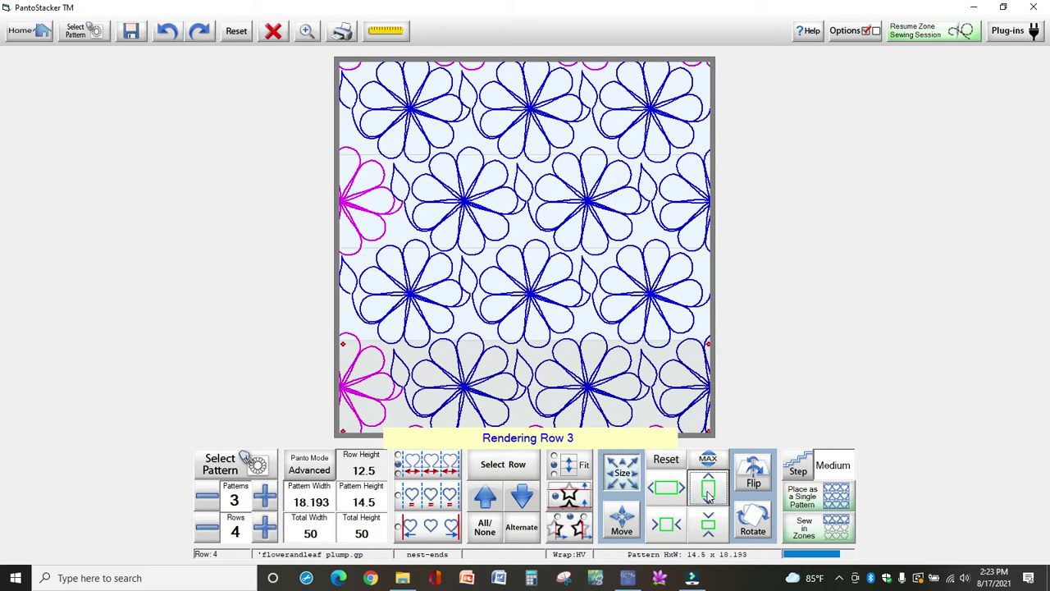
{"action": "left_click", "coordinate": [708, 491]}
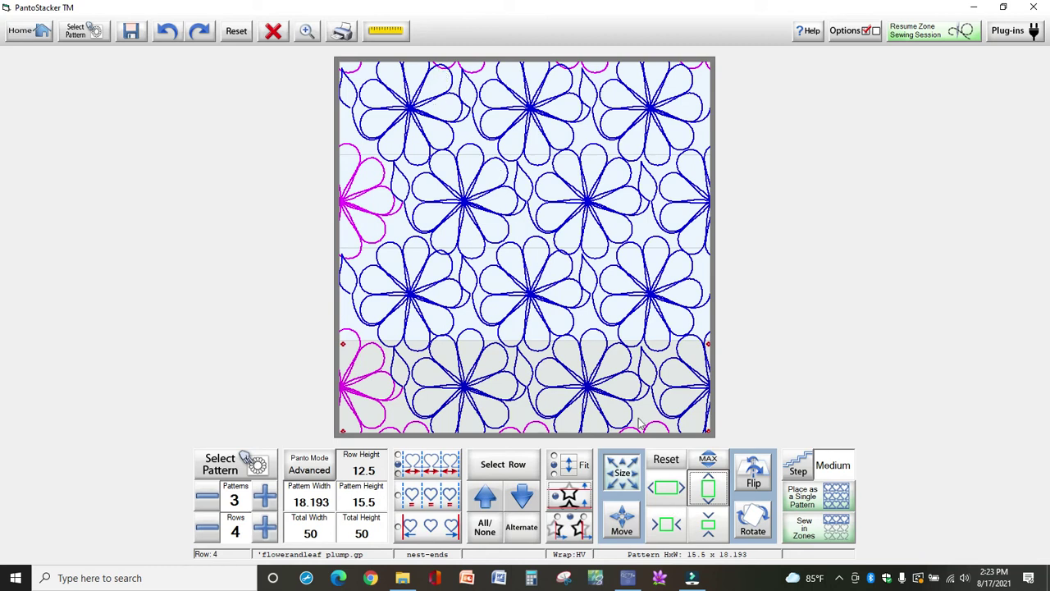
Shrink the pattern height to 14.5 and send the design to Sew in Zones.
{"action": "left_click", "coordinate": [708, 526]}
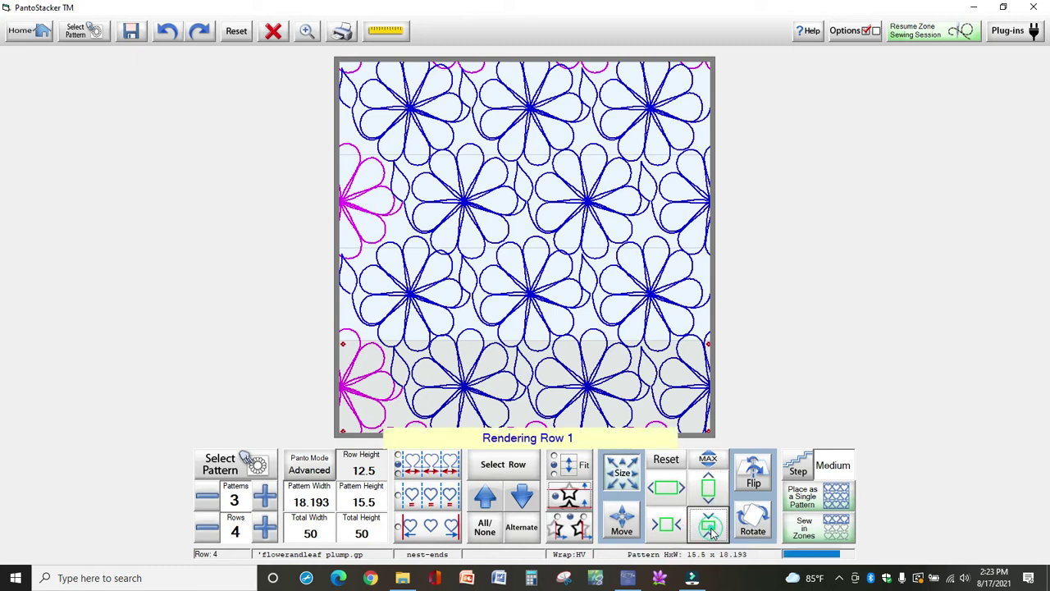
{"action": "left_click", "coordinate": [709, 529]}
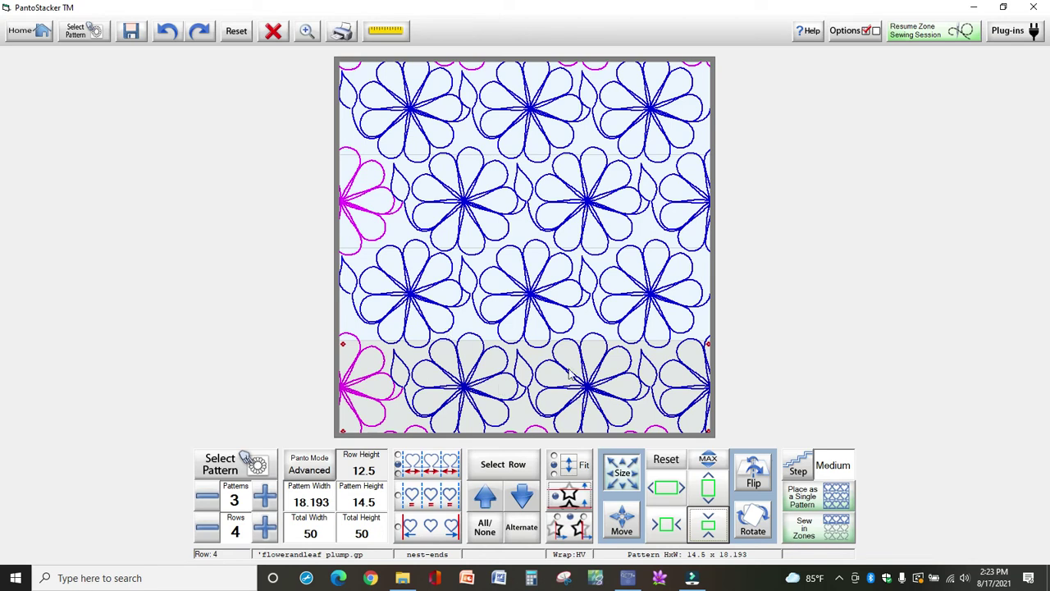
{"action": "left_click", "coordinate": [817, 534]}
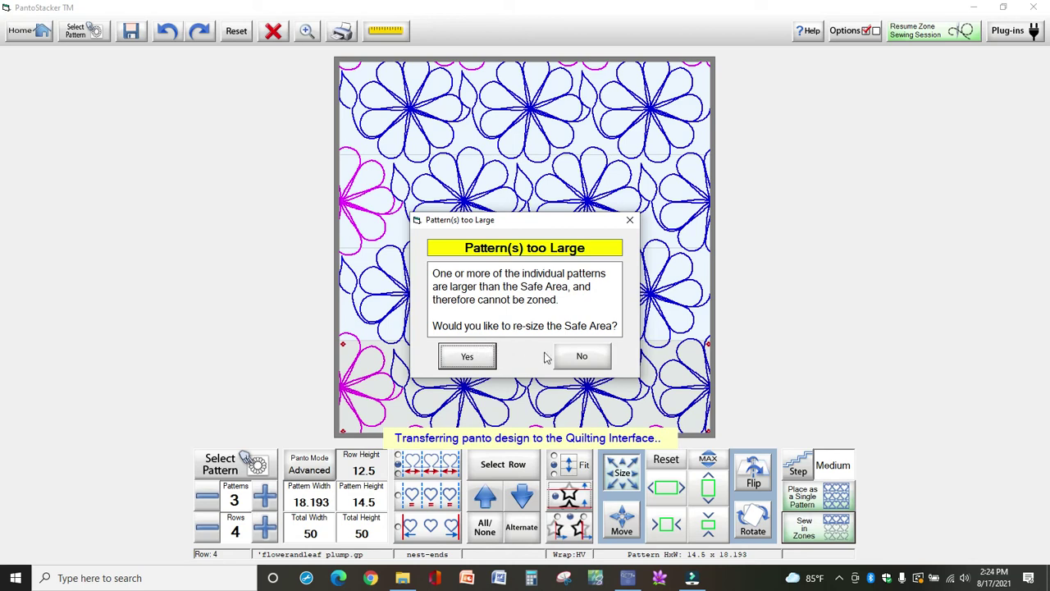
Decline resizing the safe area and close the exact height entry unchanged.
{"action": "left_click", "coordinate": [577, 360]}
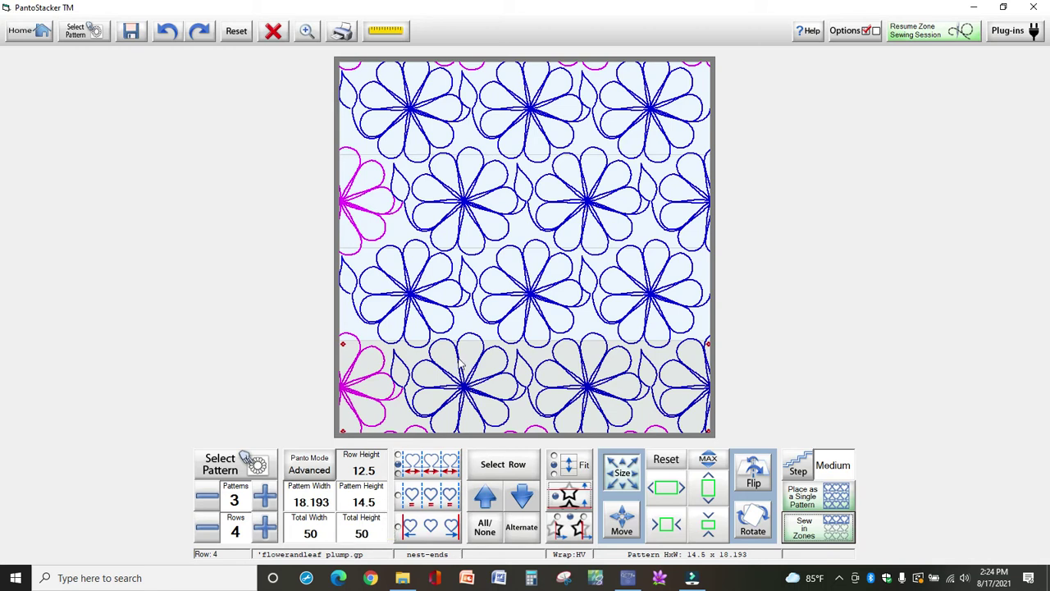
{"action": "left_click", "coordinate": [377, 504]}
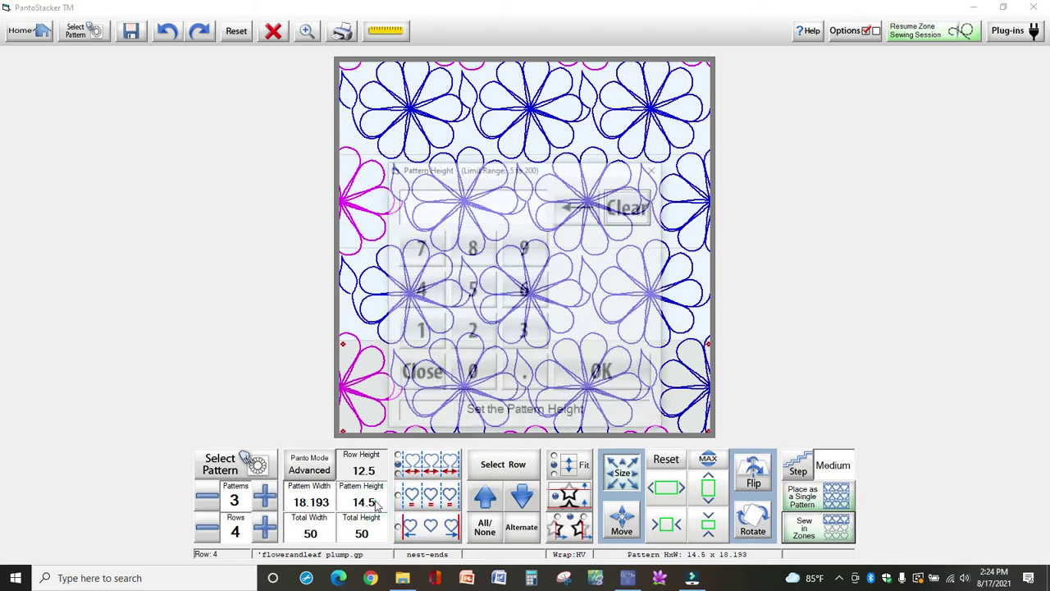
{"action": "left_click", "coordinate": [654, 168]}
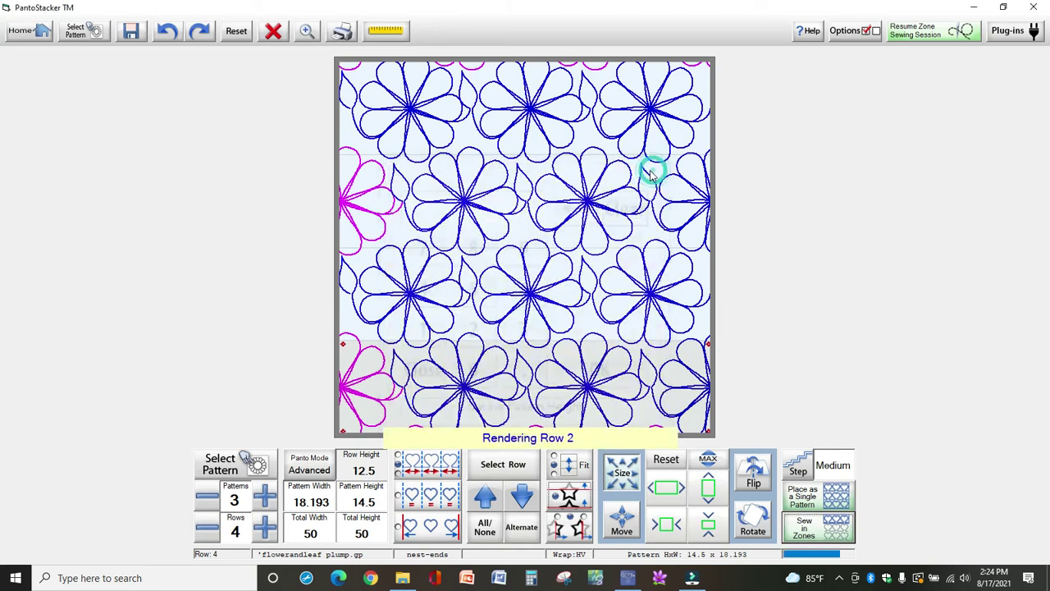
Adjust the pattern height down and up, settling on 13.5.
{"action": "left_click", "coordinate": [709, 529]}
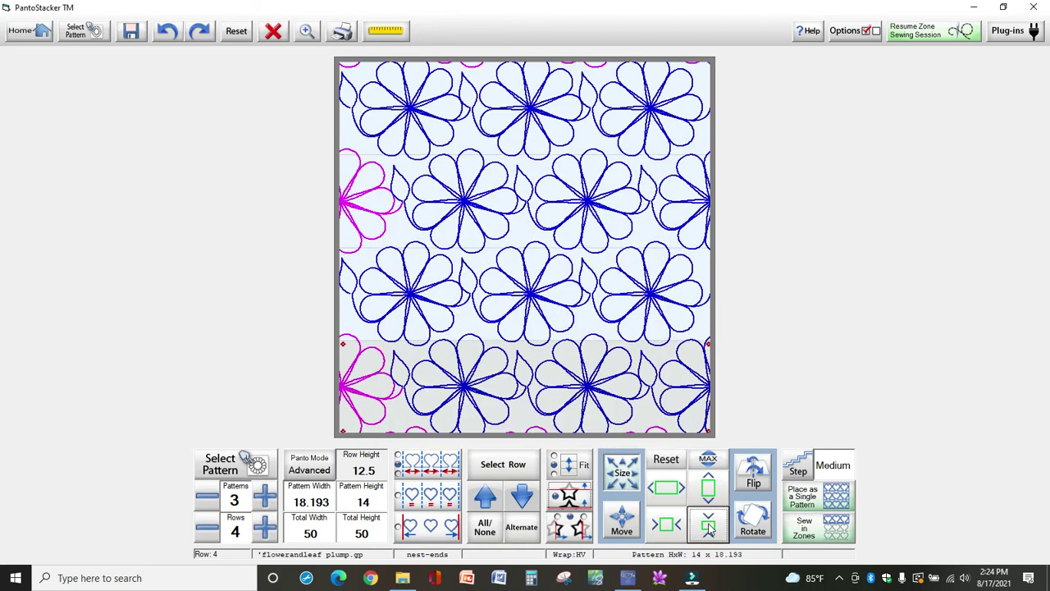
{"action": "left_click", "coordinate": [709, 529]}
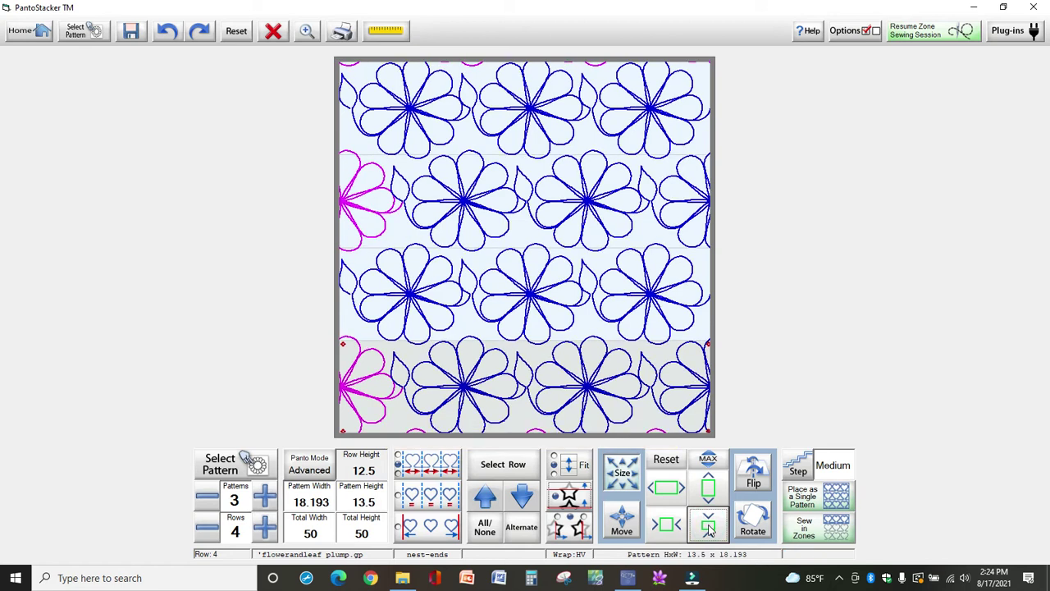
{"action": "left_click", "coordinate": [709, 530]}
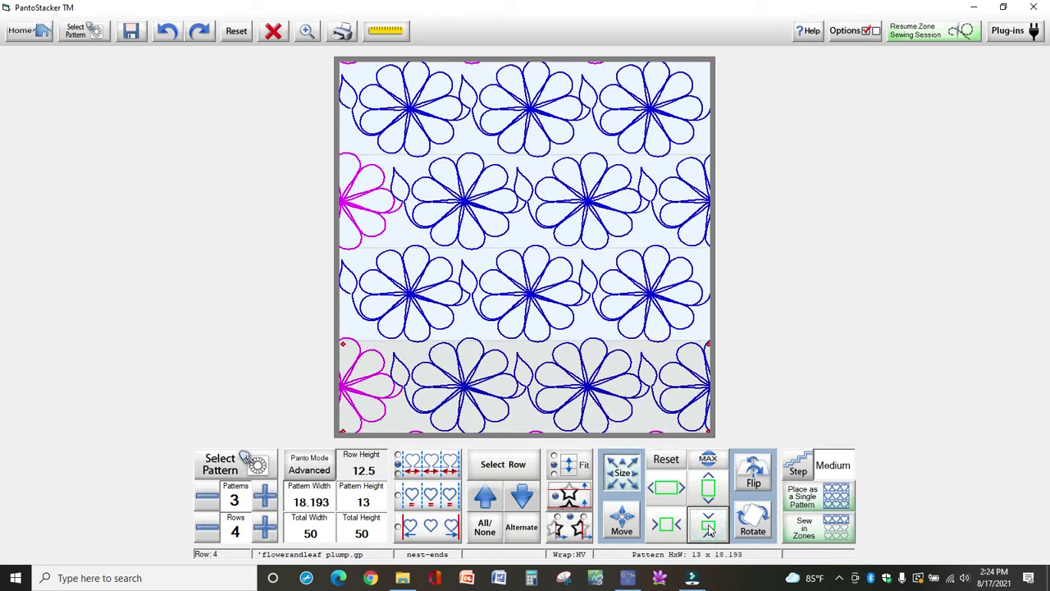
{"action": "left_click", "coordinate": [716, 490]}
{"action": "left_click", "coordinate": [715, 490]}
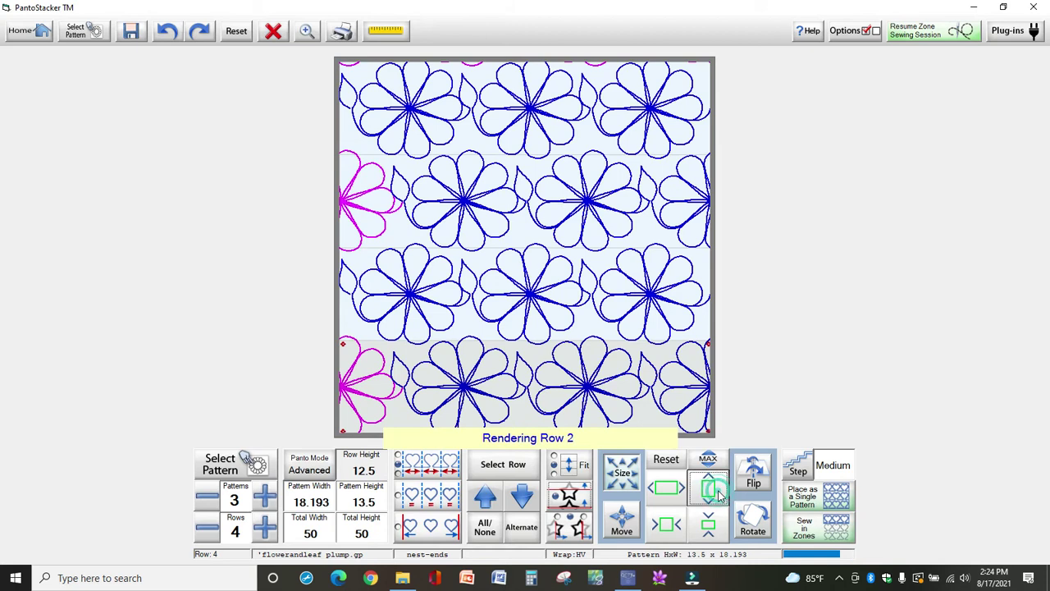
{"action": "left_click", "coordinate": [715, 532]}
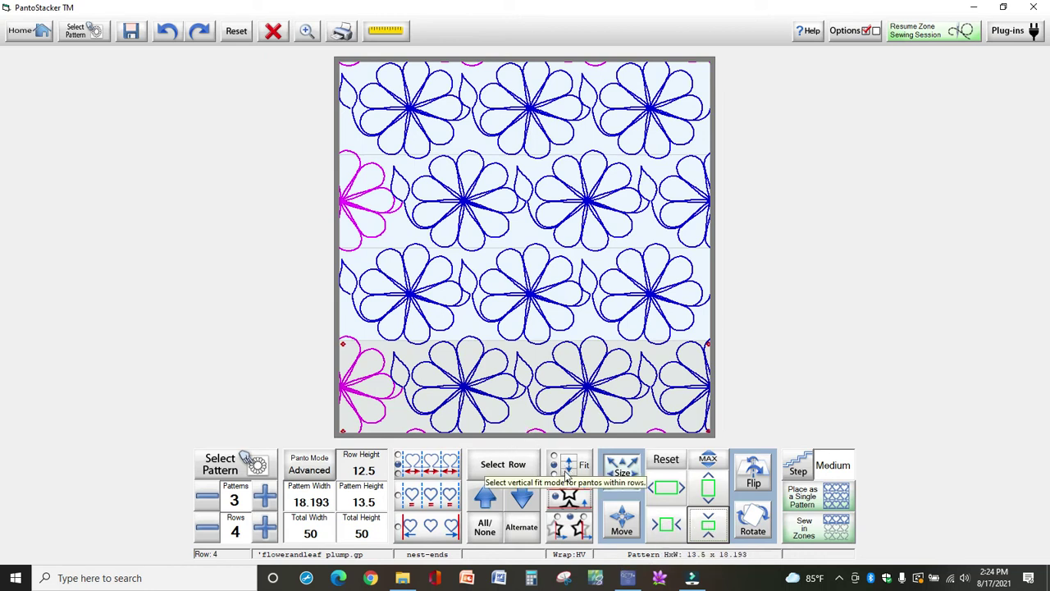
Send the four-row panto to Sew in Zones, accepting the 96% zone height and choosing to save the session.
{"action": "left_click", "coordinate": [827, 535]}
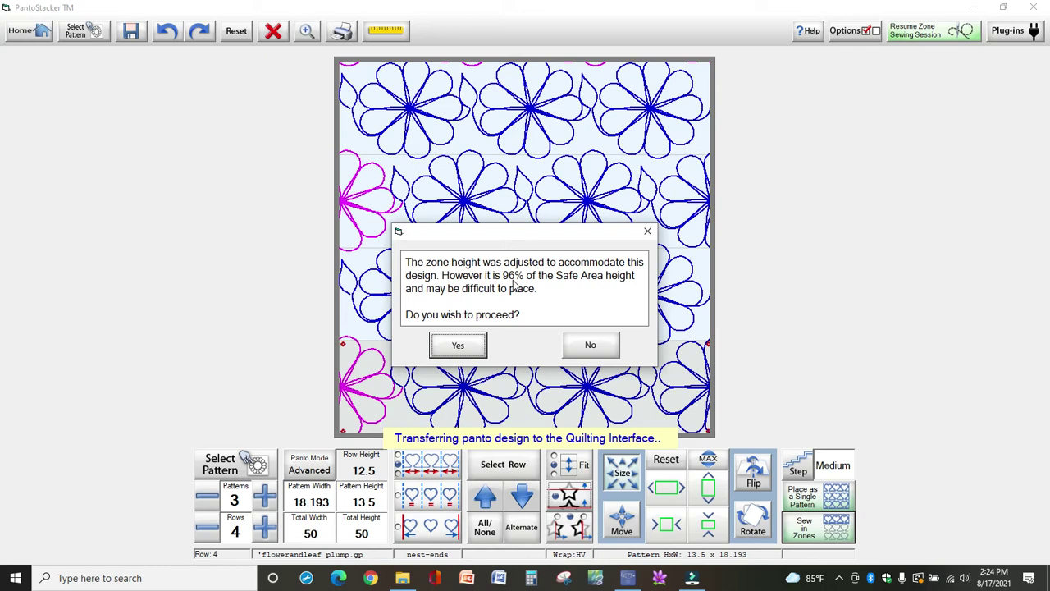
{"action": "left_click", "coordinate": [458, 346]}
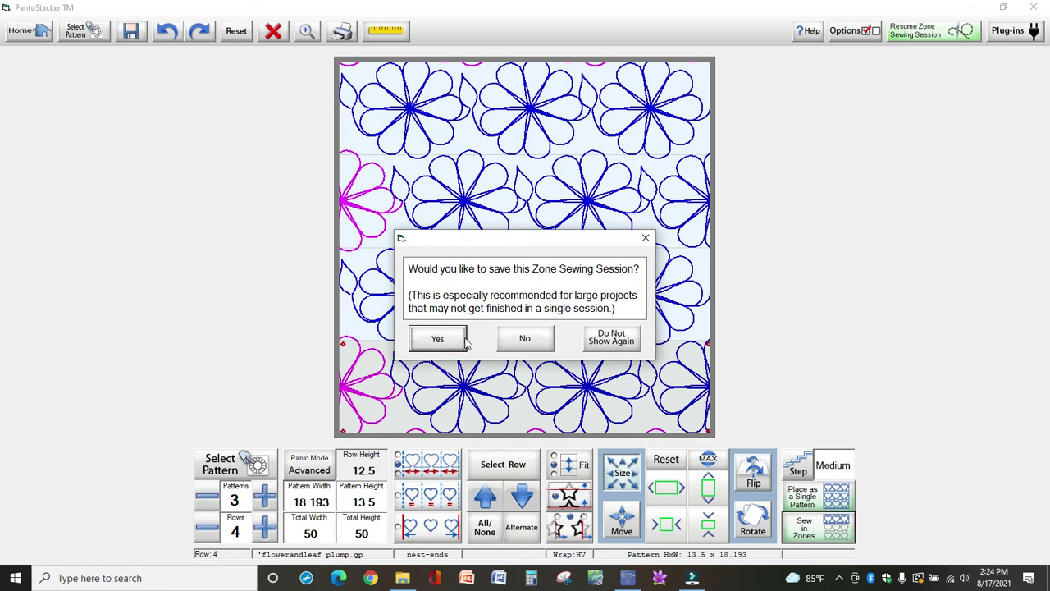
{"action": "left_click", "coordinate": [420, 338]}
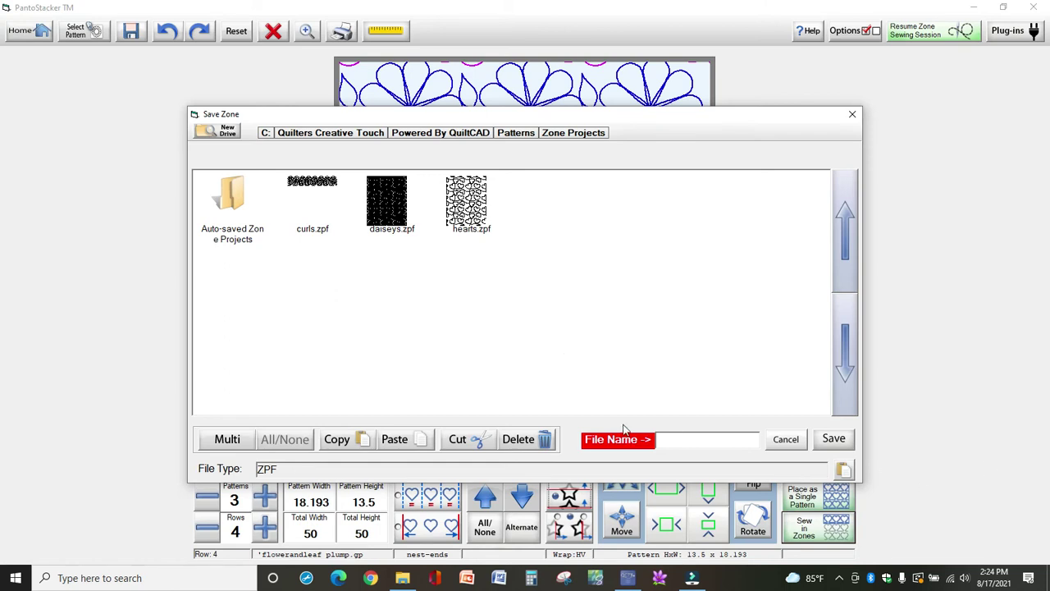
Save the zone project under the file name 'Daisy' using the Touch Keyboard.
{"action": "left_click", "coordinate": [697, 436]}
{"action": "type", "text": "D"}
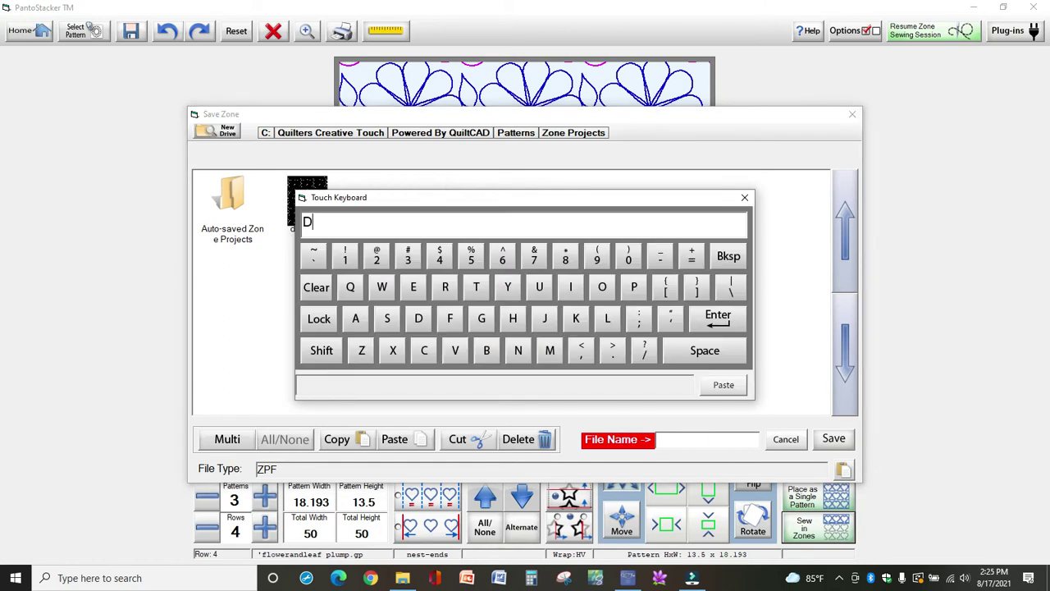
{"action": "type", "text": "aisy"}
{"action": "key", "text": "Return"}
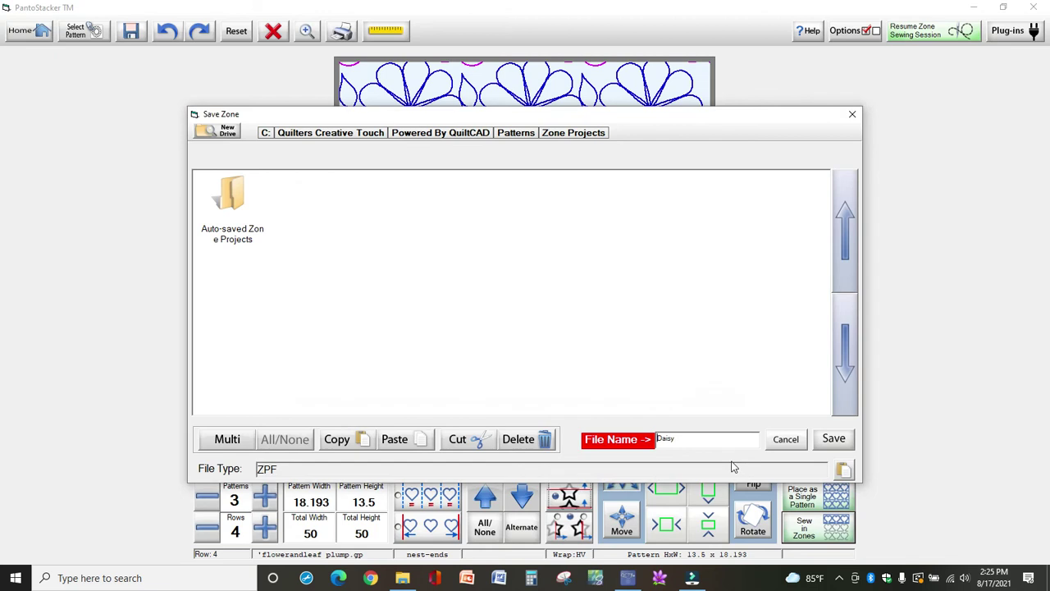
{"action": "left_click", "coordinate": [835, 439]}
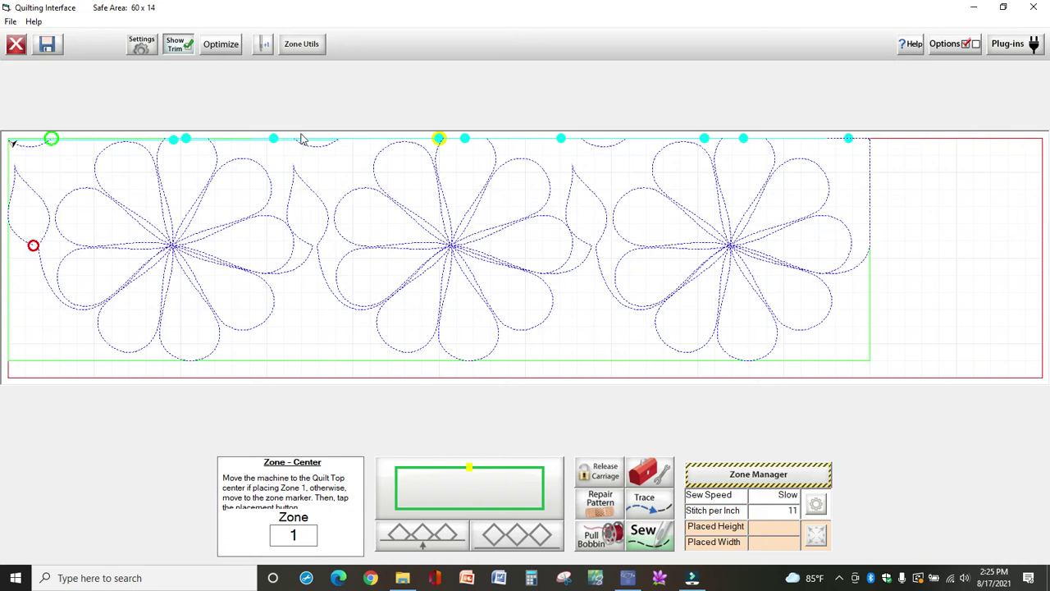
{"action": "left_click", "coordinate": [219, 45]}
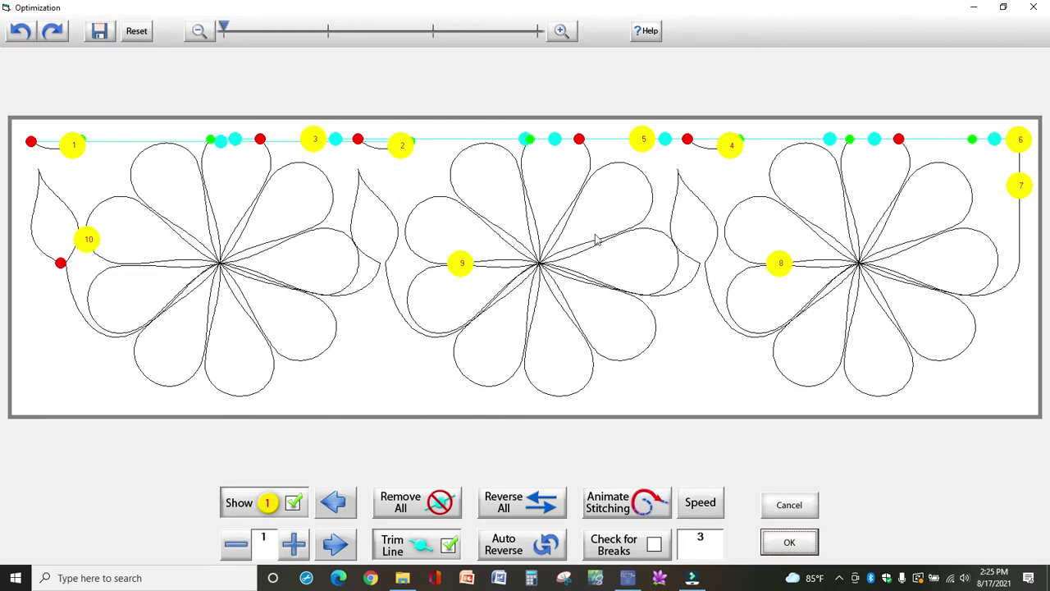
{"action": "left_click", "coordinate": [416, 508]}
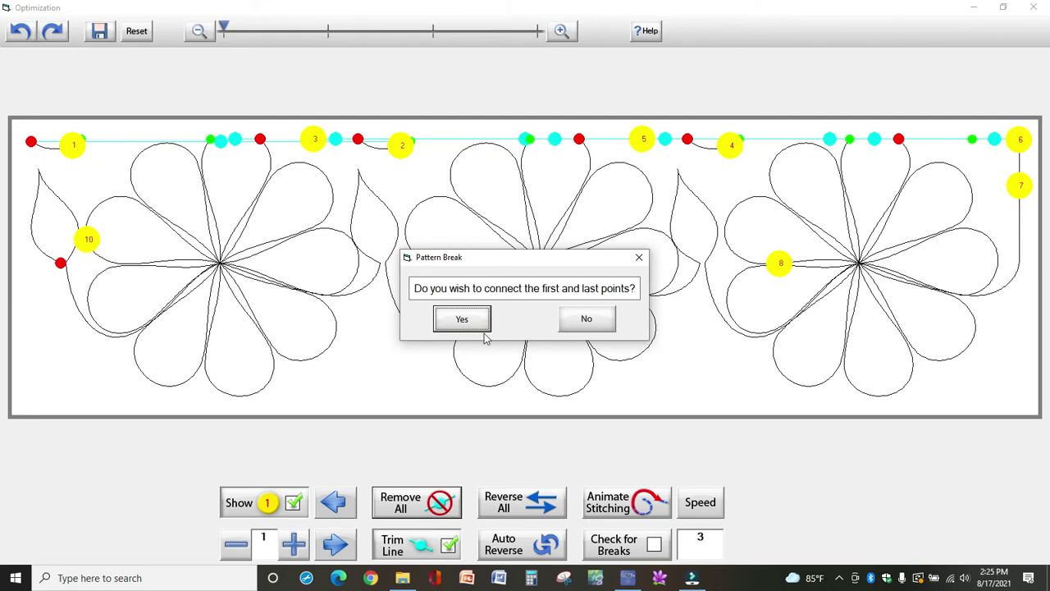
{"action": "left_click", "coordinate": [474, 324]}
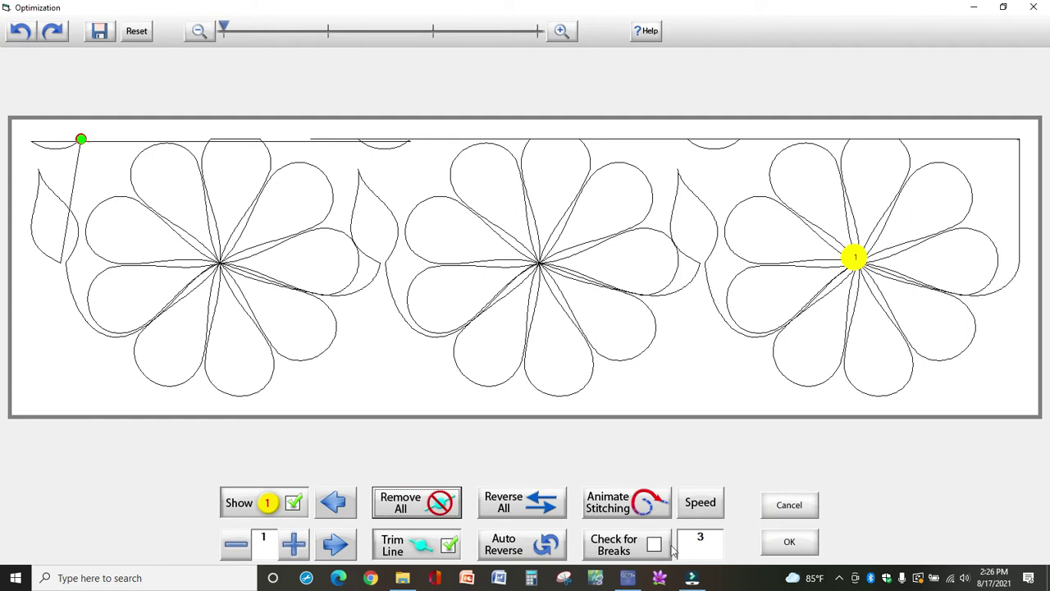
{"action": "left_click", "coordinate": [781, 509]}
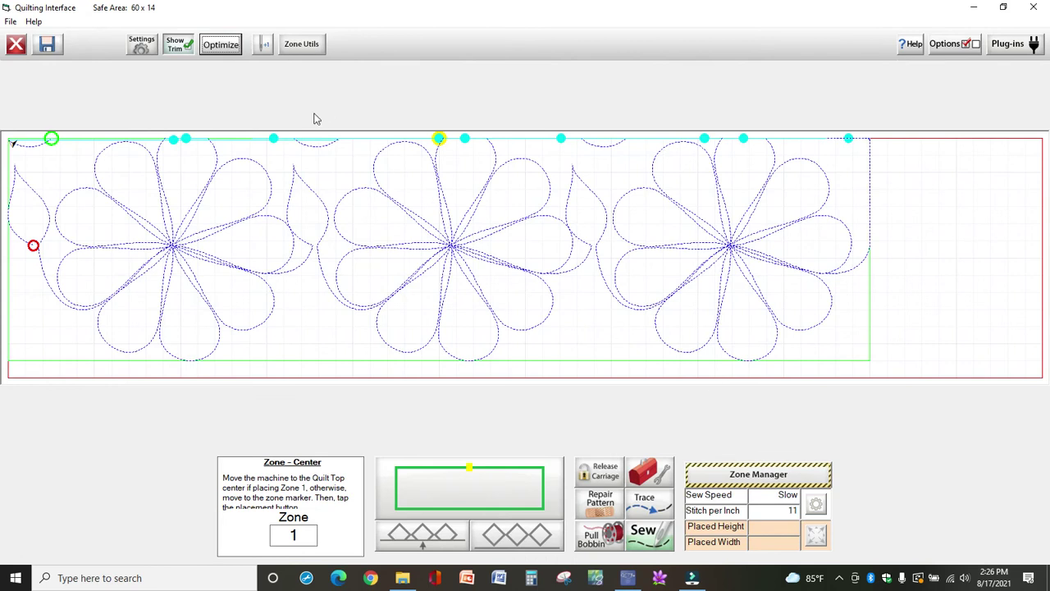
In Optimize, turn on Check for Breaks and animate the stitching to find breaks.
{"action": "left_click", "coordinate": [224, 47]}
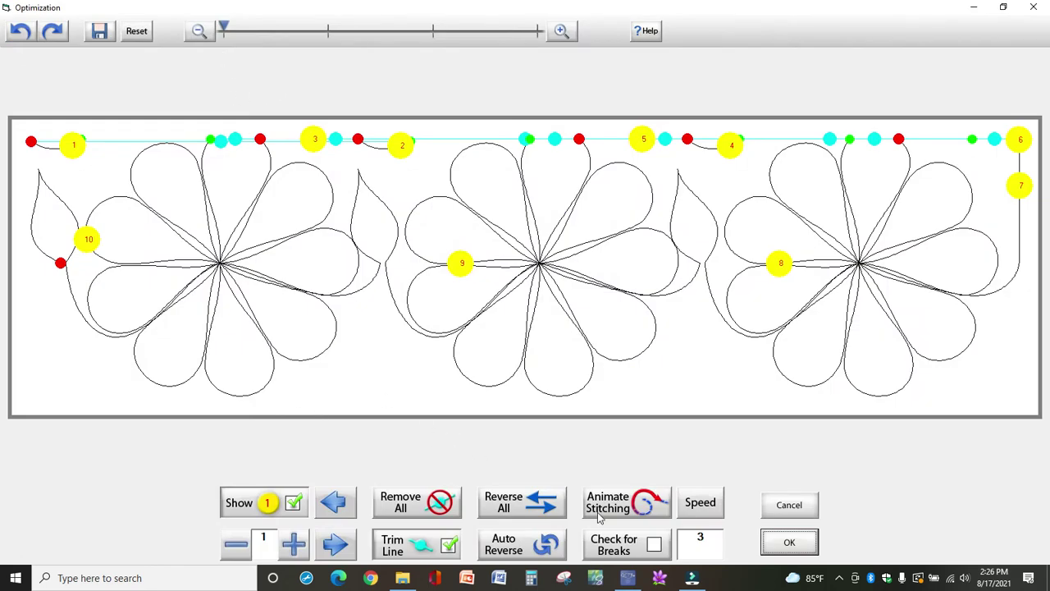
{"action": "left_click", "coordinate": [621, 551]}
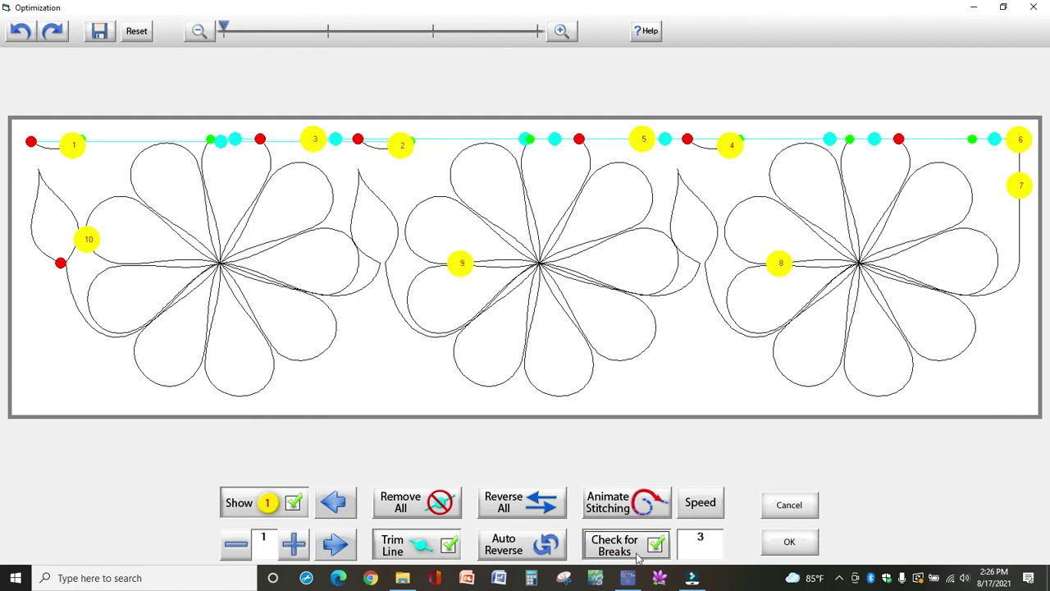
{"action": "left_click", "coordinate": [621, 508]}
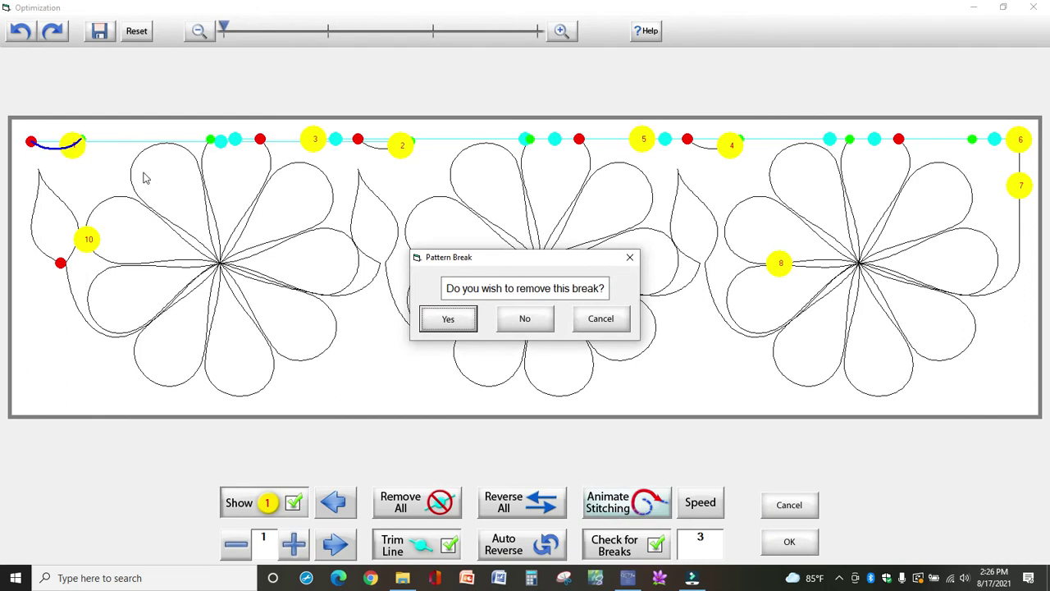
Remove all eight stitch breaks in the flower row, leaving the first and last points unconnected.
{"action": "left_click", "coordinate": [449, 321]}
{"action": "left_click", "coordinate": [447, 318]}
{"action": "left_click", "coordinate": [449, 320]}
{"action": "left_click", "coordinate": [454, 321]}
{"action": "left_click", "coordinate": [454, 319]}
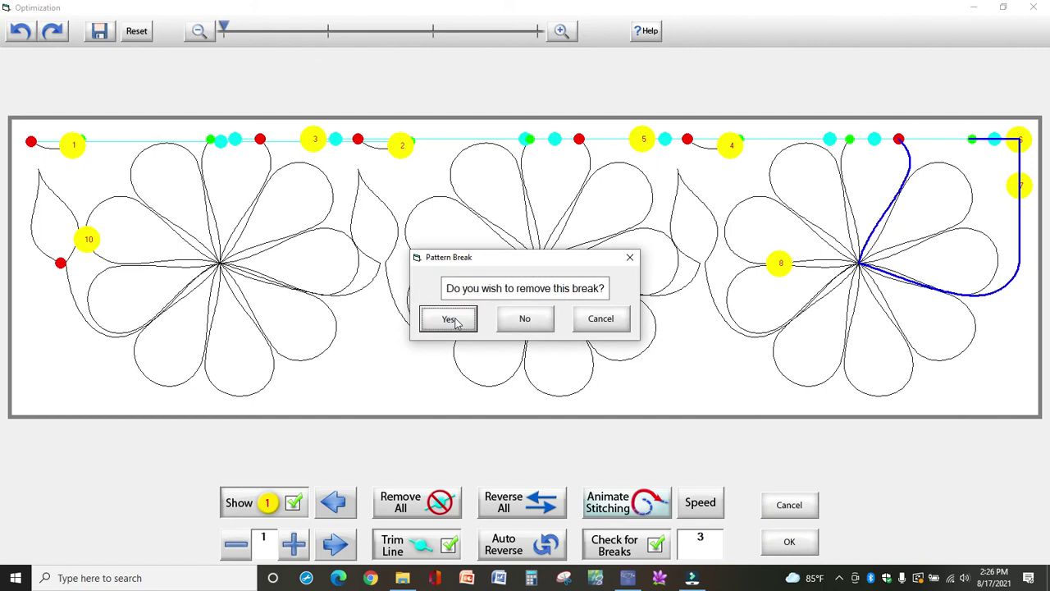
{"action": "left_click", "coordinate": [455, 322]}
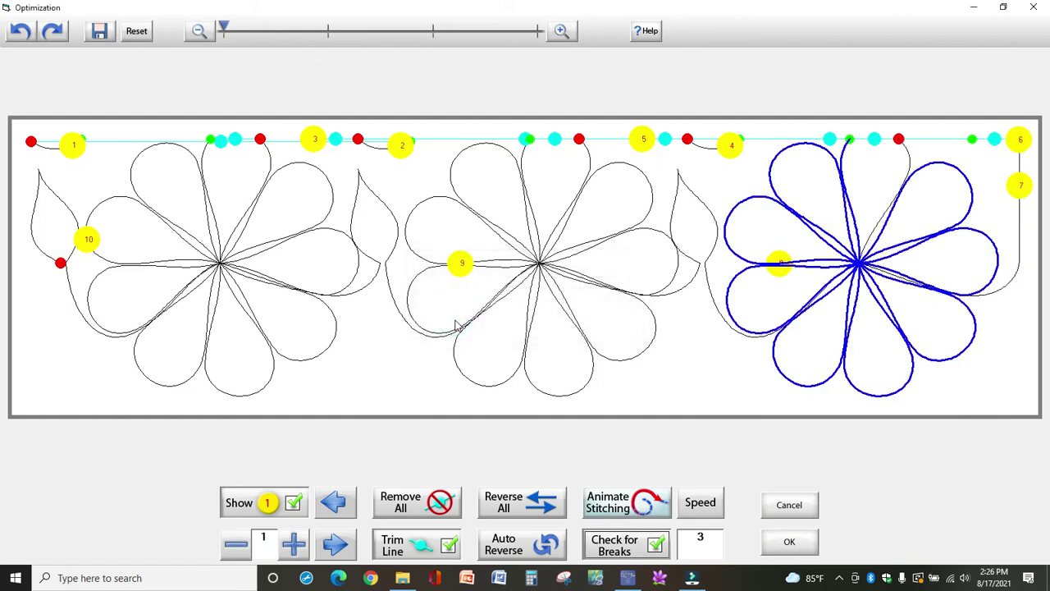
{"action": "left_click", "coordinate": [456, 323]}
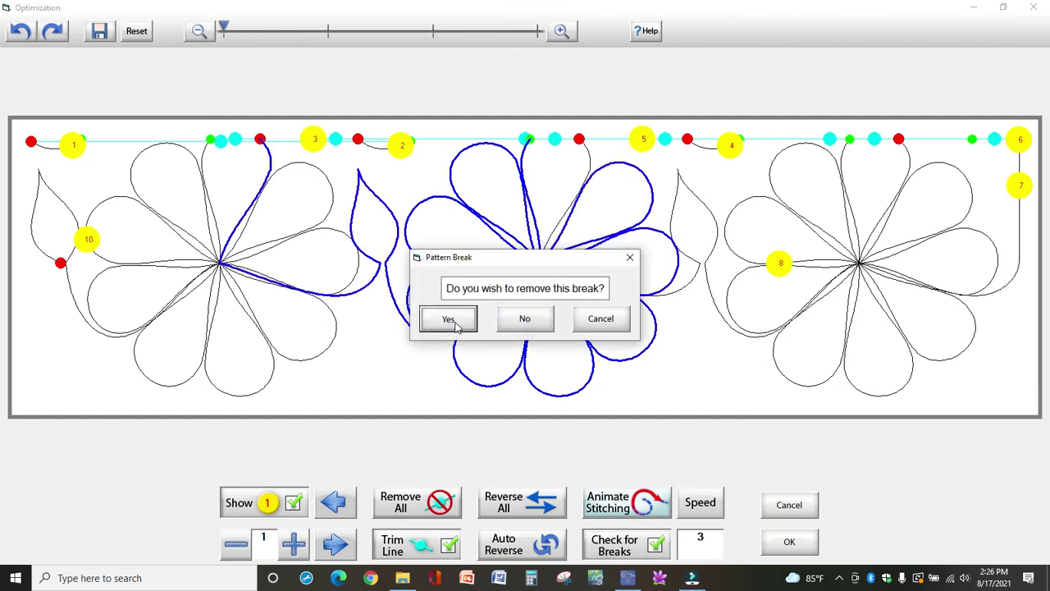
{"action": "left_click", "coordinate": [449, 320]}
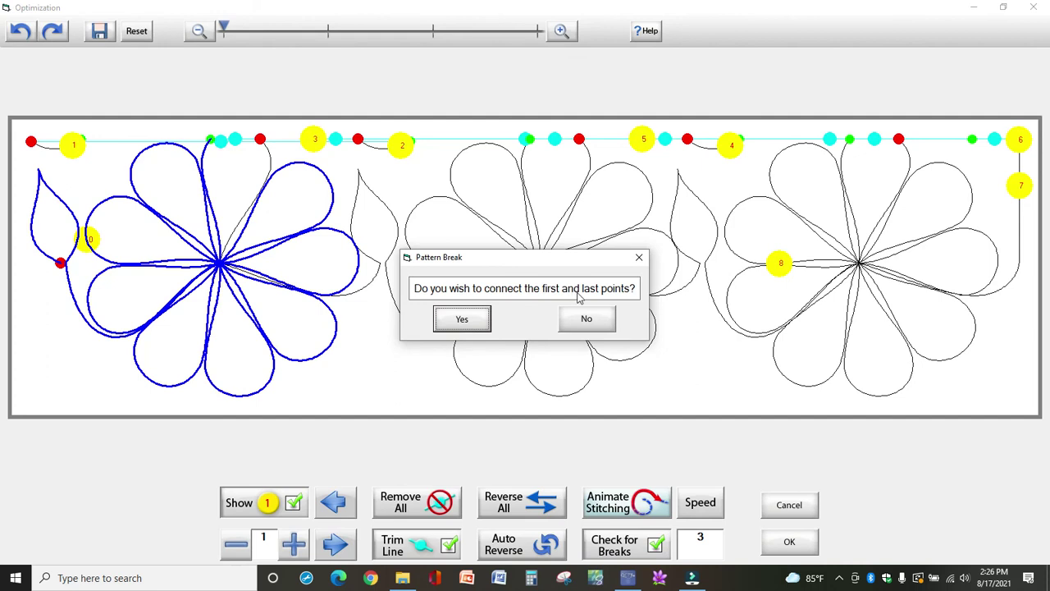
{"action": "left_click", "coordinate": [588, 321]}
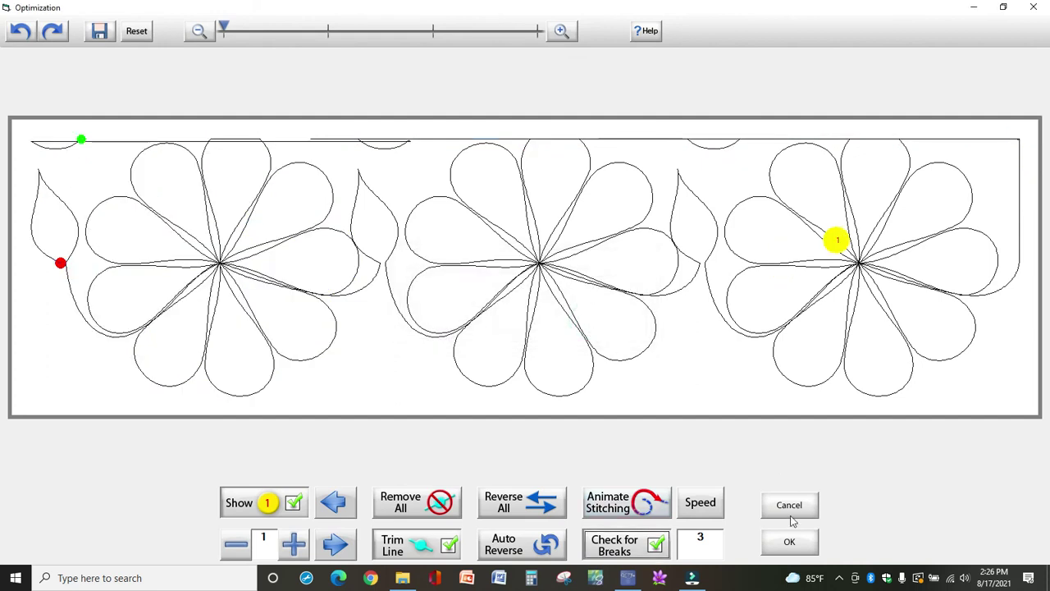
{"action": "left_click", "coordinate": [786, 548]}
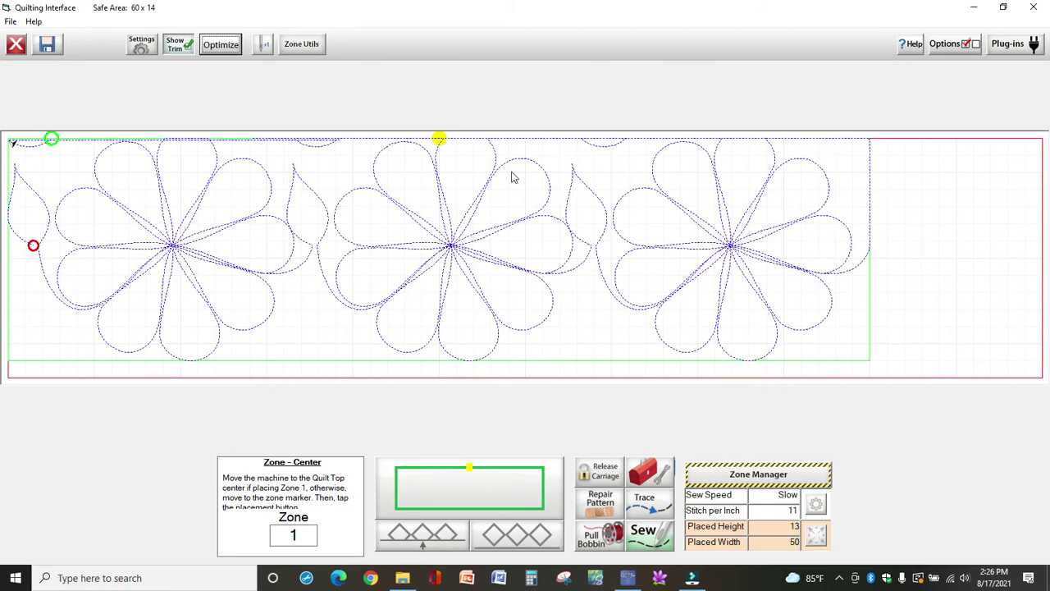
Confirm the optimization and place Zone 1 squared up from its top center.
{"action": "left_click", "coordinate": [471, 150]}
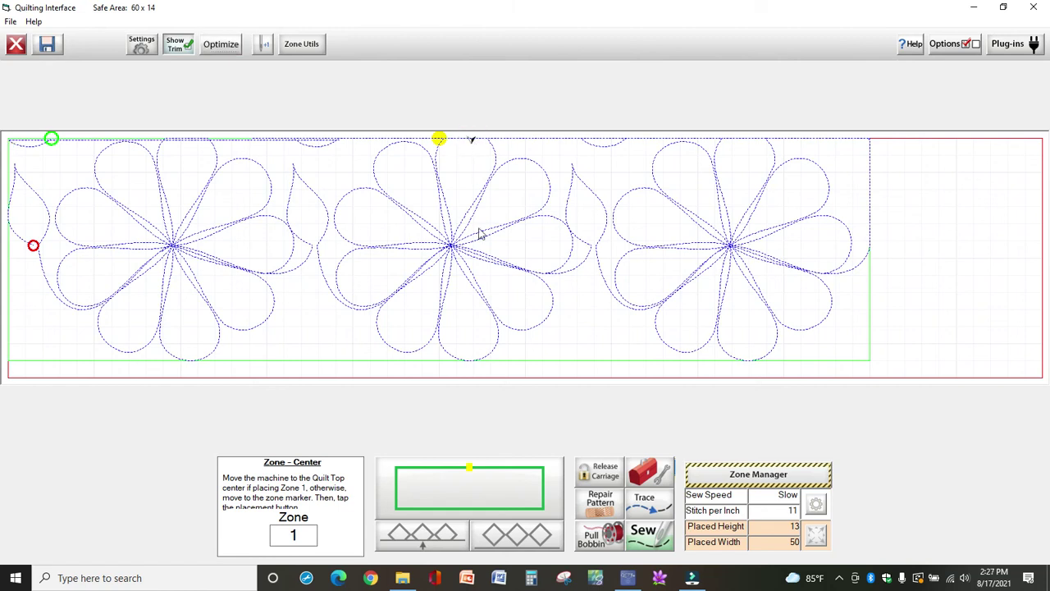
{"action": "left_click", "coordinate": [469, 487]}
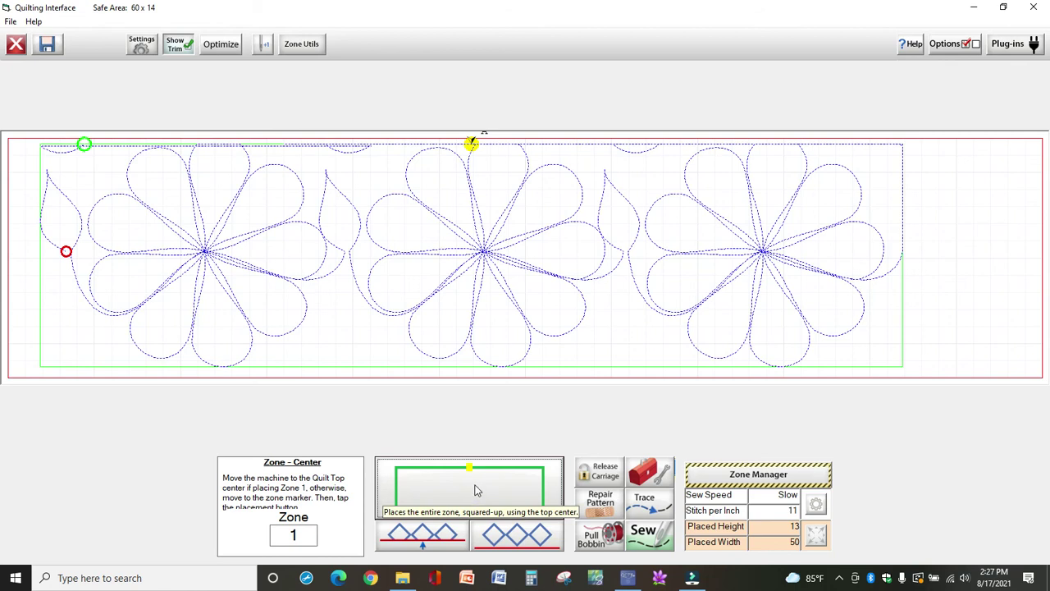
{"action": "left_click", "coordinate": [606, 541]}
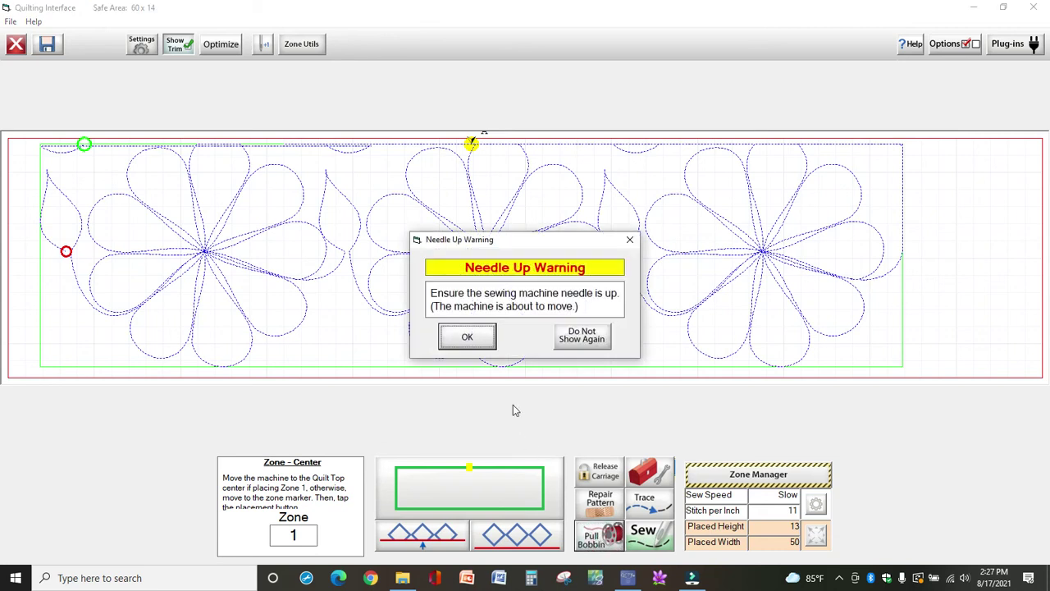
Clear the Needle Up warnings, move the needle back, and start sewing Zone 1.
{"action": "left_click", "coordinate": [467, 340]}
{"action": "left_click", "coordinate": [467, 339]}
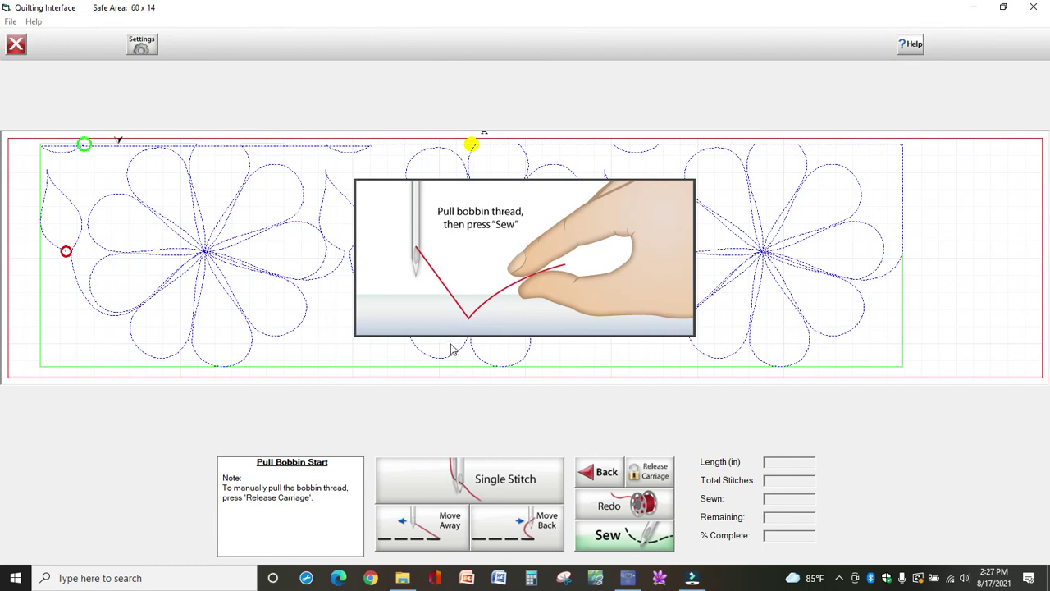
{"action": "left_click", "coordinate": [530, 532]}
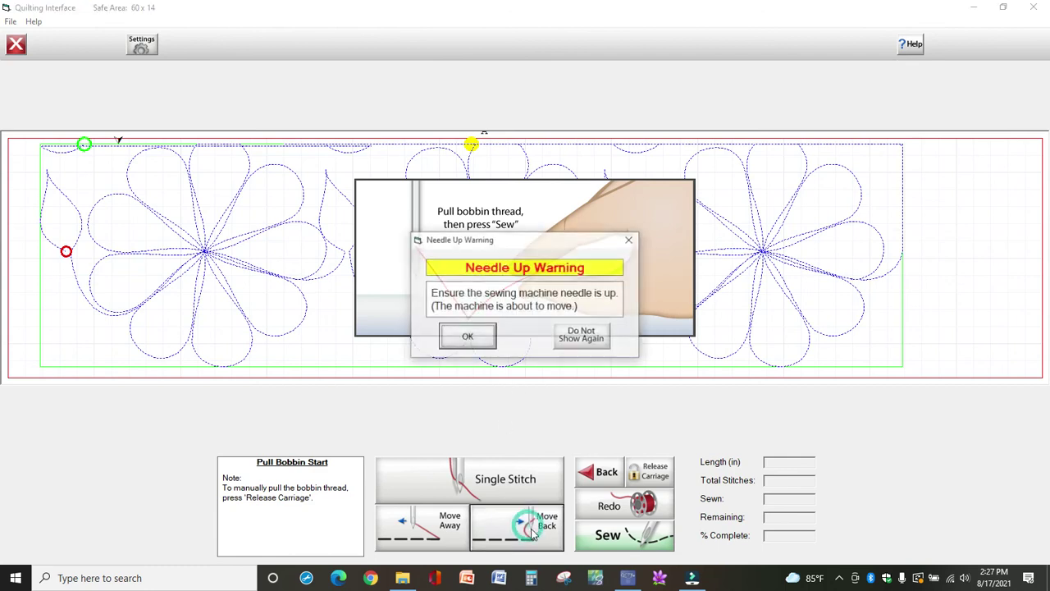
{"action": "left_click", "coordinate": [464, 340]}
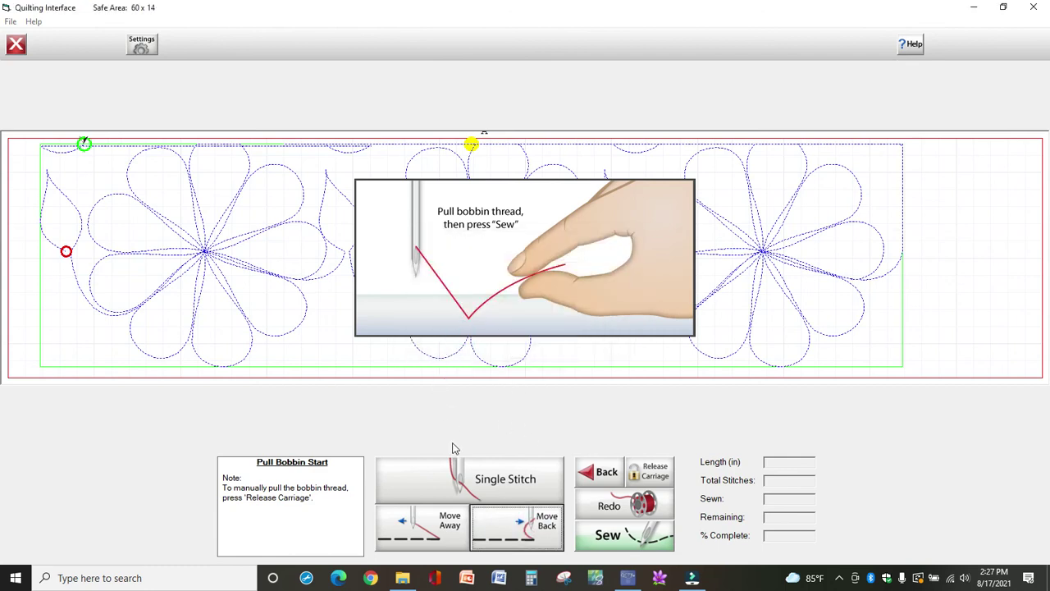
{"action": "left_click", "coordinate": [627, 542]}
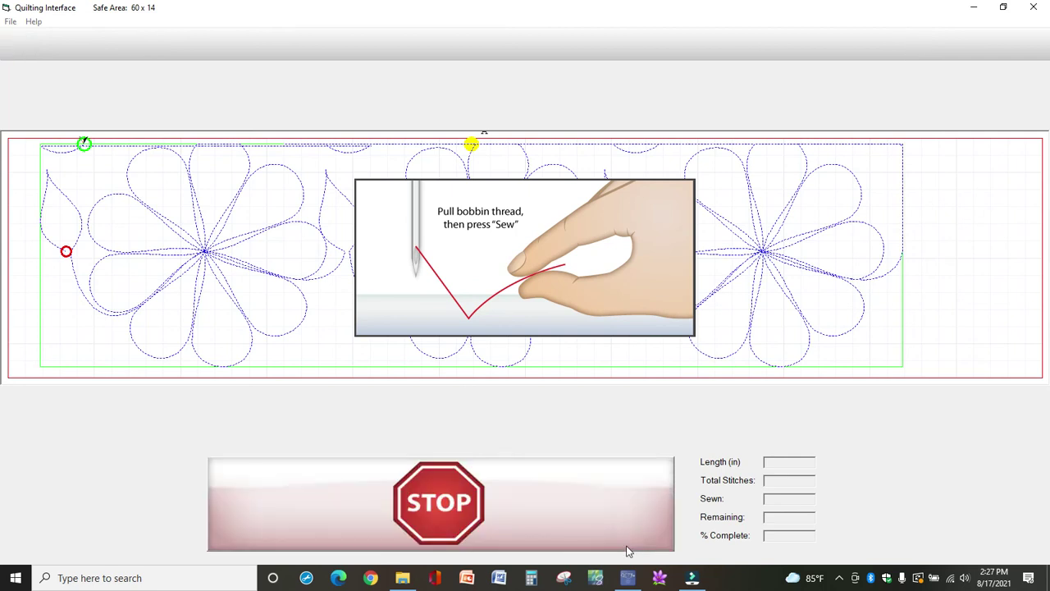